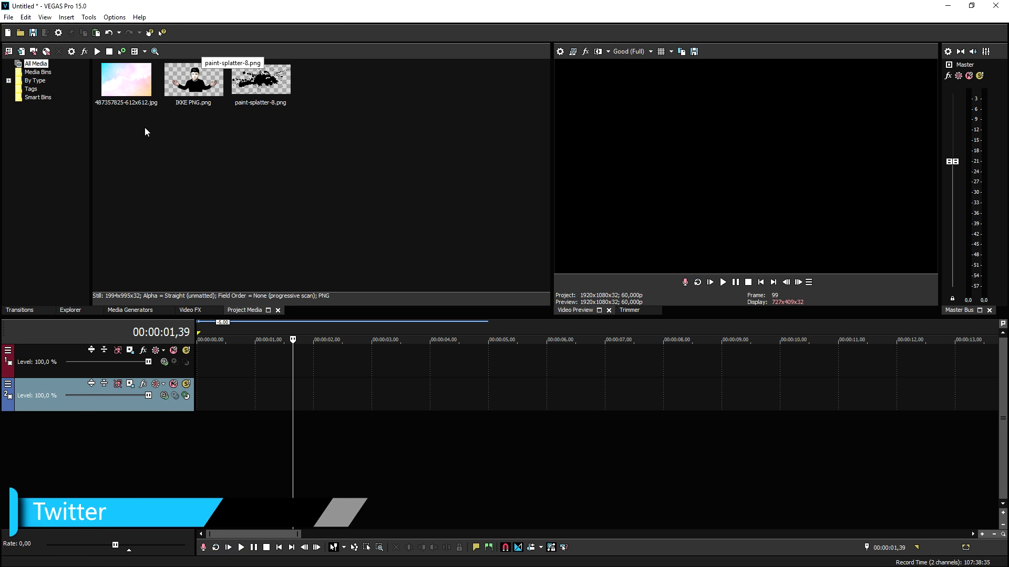
pyautogui.moveTo(130, 87); pyautogui.dragTo(288, 364)
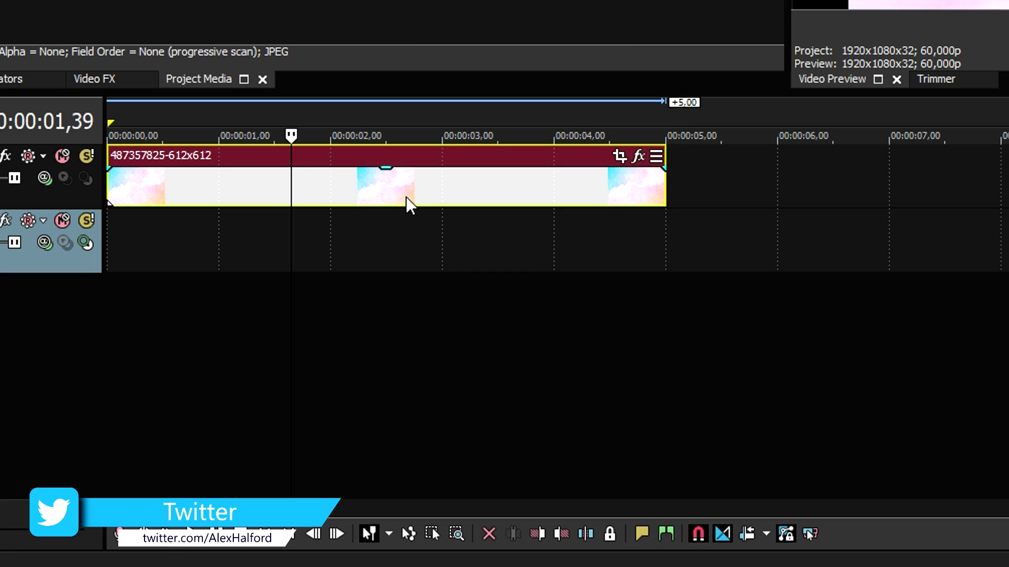
pyautogui.rightClick(407, 203)
pyautogui.click(634, 556)
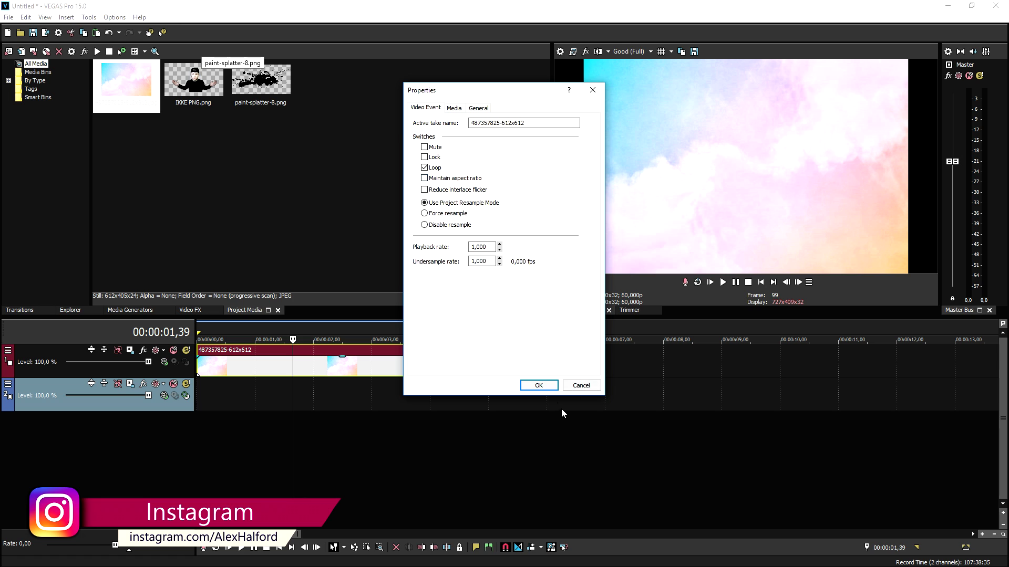
pyautogui.click(517, 385)
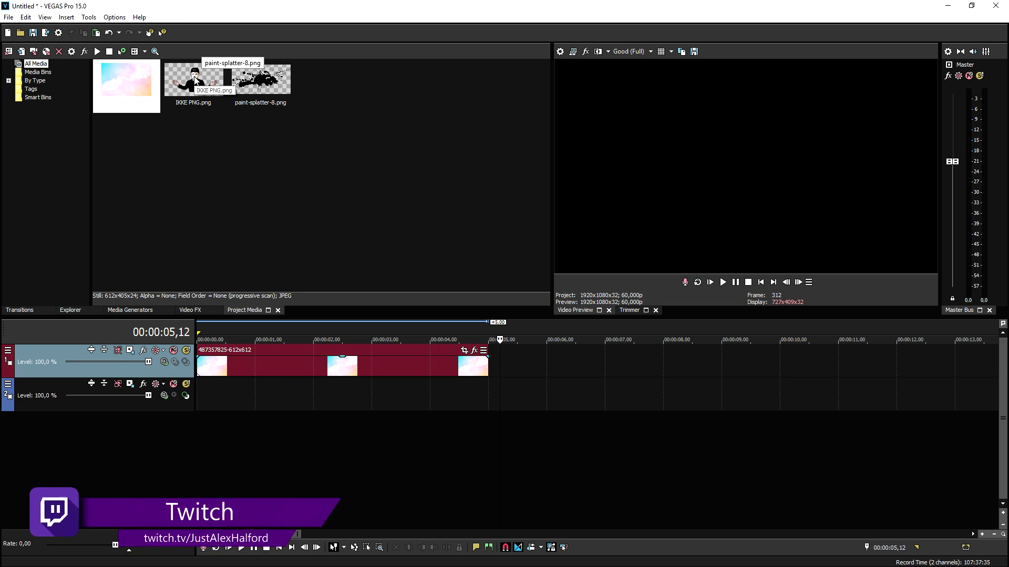
# Place IKKE PNG.png on a track above the background, aligned with the start of the background clip
pyautogui.moveTo(202, 88); pyautogui.dragTo(429, 340)
pyautogui.moveTo(305, 342); pyautogui.dragTo(235, 344)
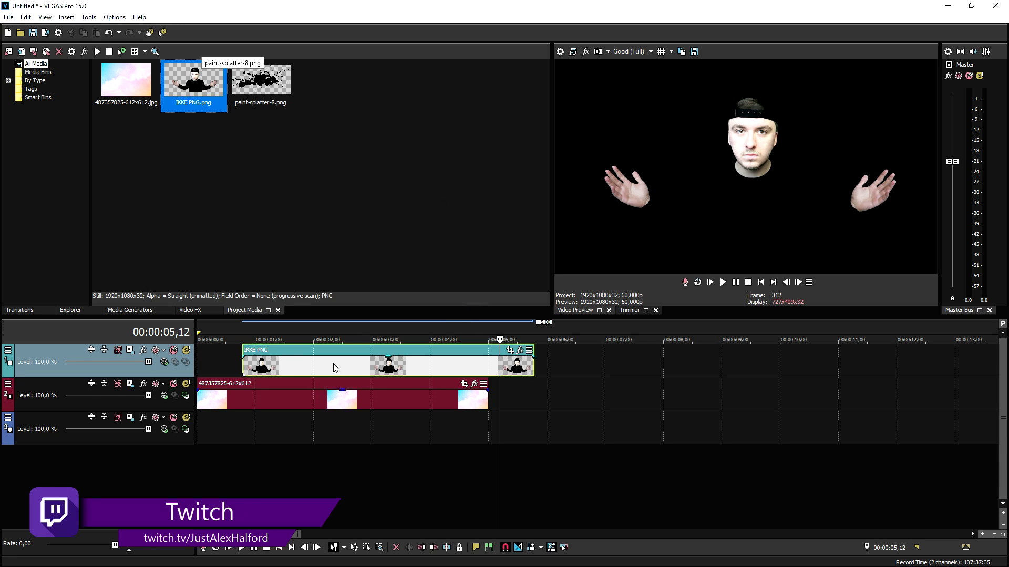
pyautogui.click(352, 339)
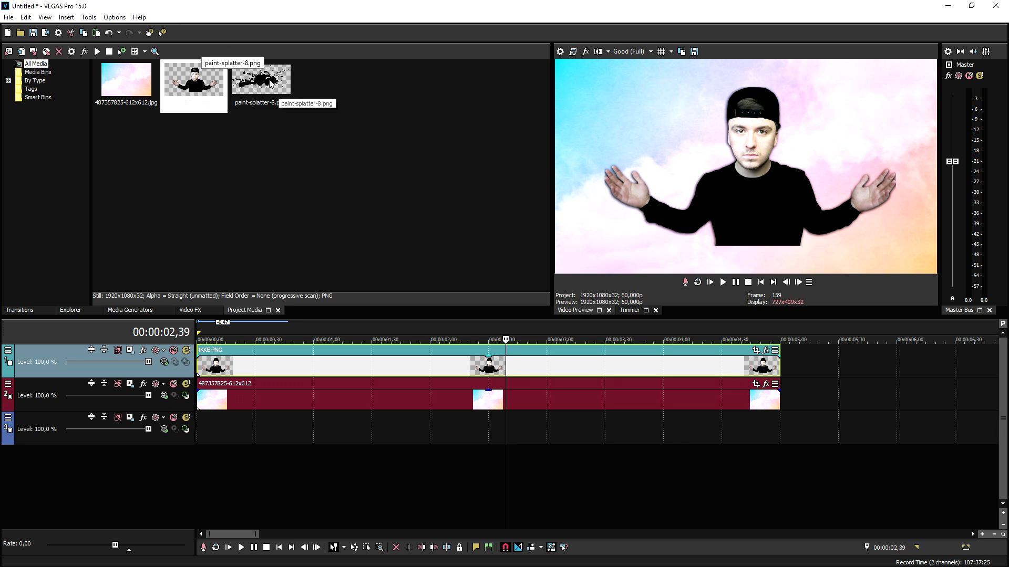
# Place paint-splatter-8.png on a new video track above IKKE PNG, aligned with the start of the other clips
pyautogui.moveTo(271, 86)
pyautogui.mouseDown()
pyautogui.moveTo(416, 281)
pyautogui.moveTo(394, 347)
pyautogui.mouseUp()
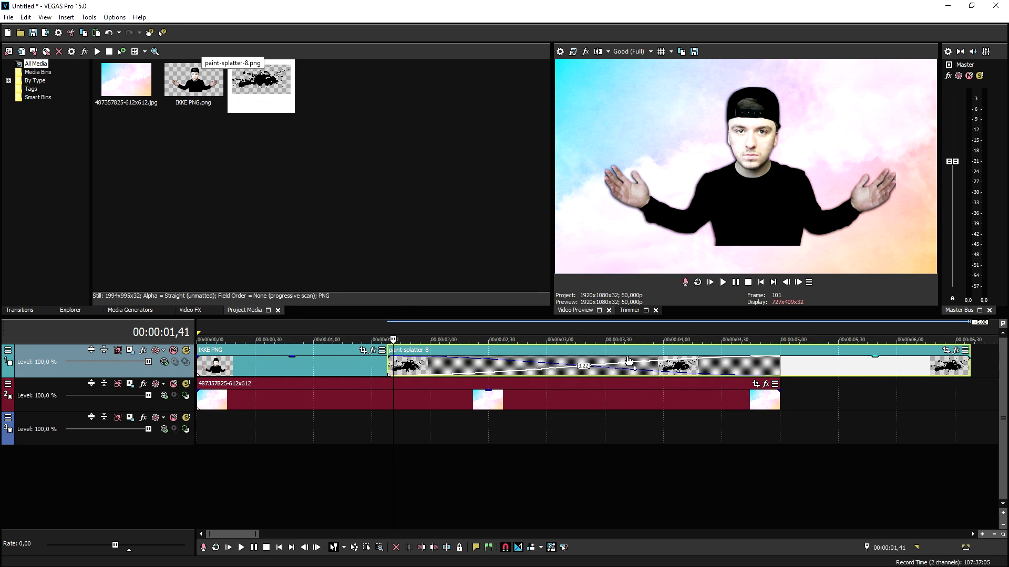
pyautogui.scroll(-4, 815, 367)
pyautogui.rightClick(581, 365)
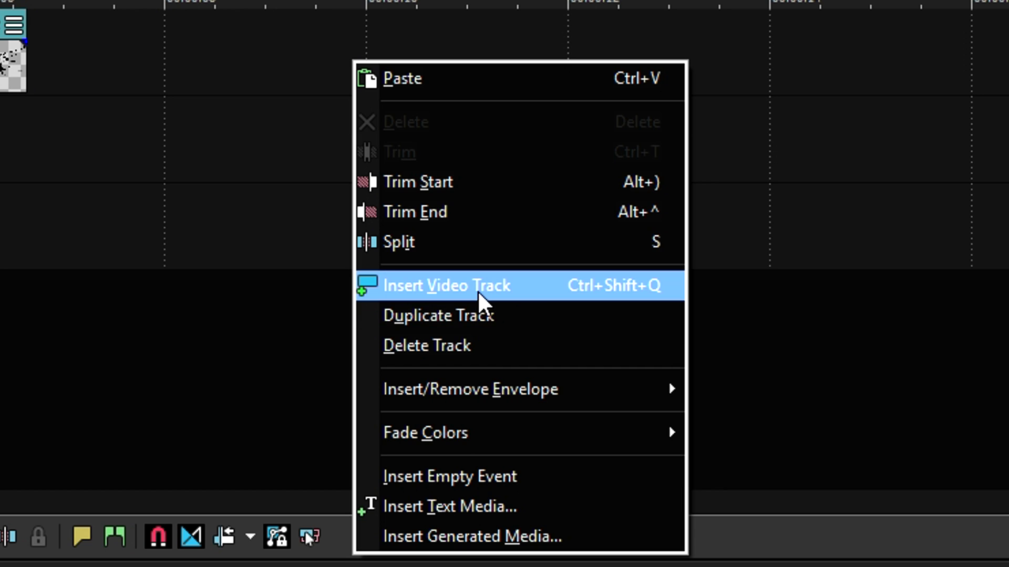
pyautogui.click(642, 455)
pyautogui.moveTo(369, 396); pyautogui.dragTo(301, 361)
pyautogui.click(288, 371)
pyautogui.scroll(4, 569, 386)
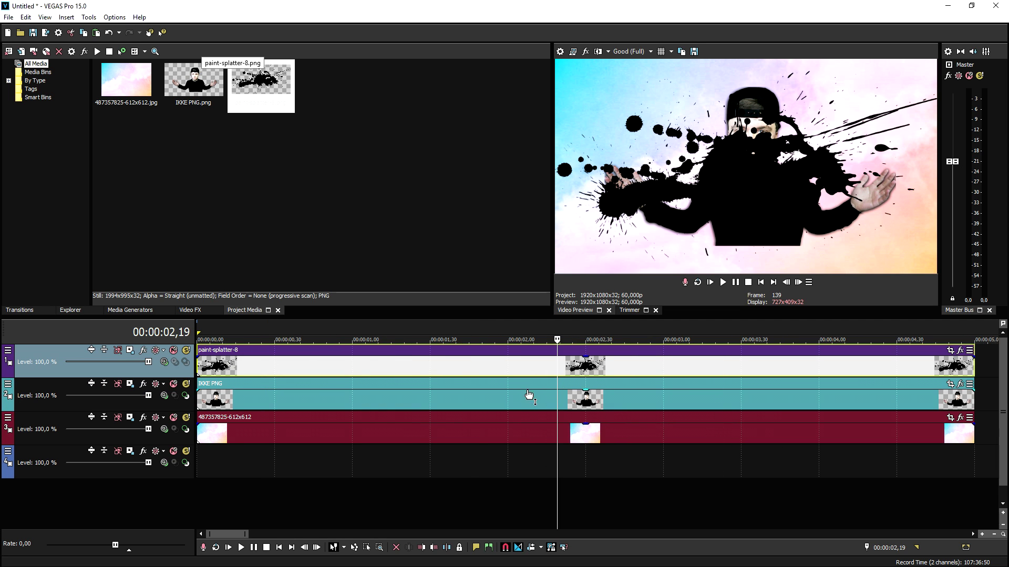
pyautogui.scroll(-4, 529, 395)
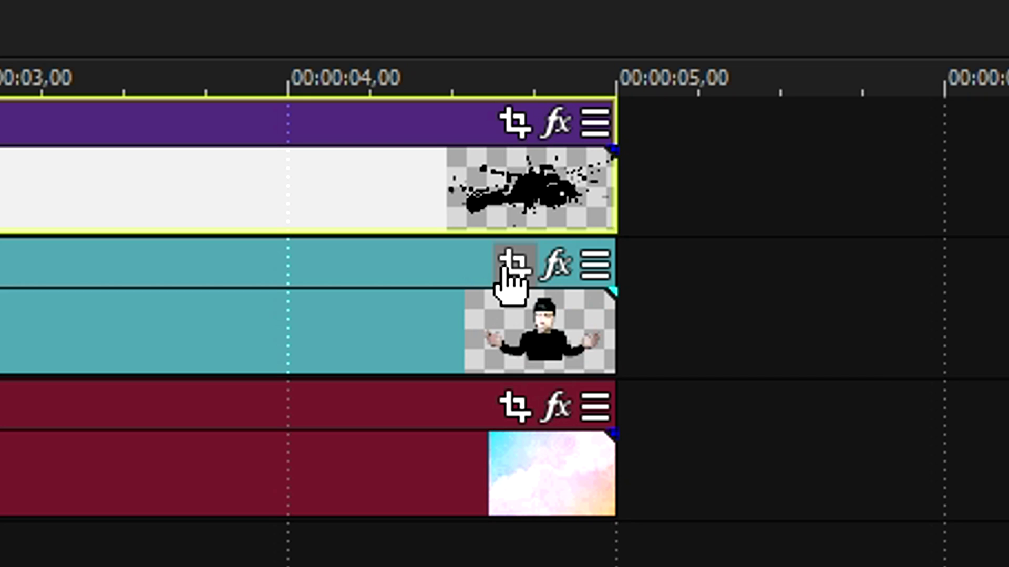
# Pan and crop the IKKE PNG clip to about 1425.8 by 802.0, with its center at about 1403.2, 511.2
pyautogui.click(560, 388)
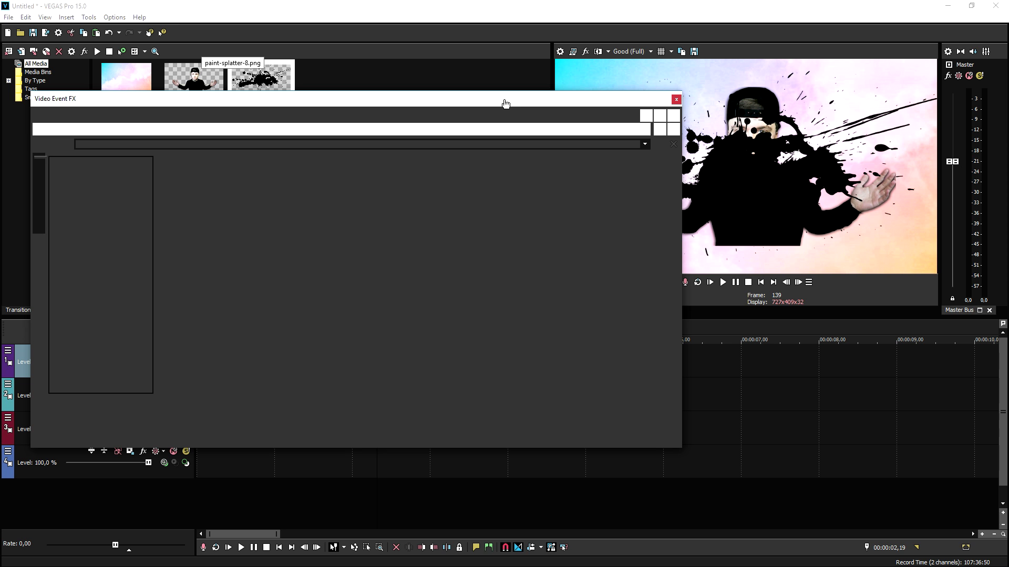
pyautogui.moveTo(505, 104); pyautogui.dragTo(664, 260)
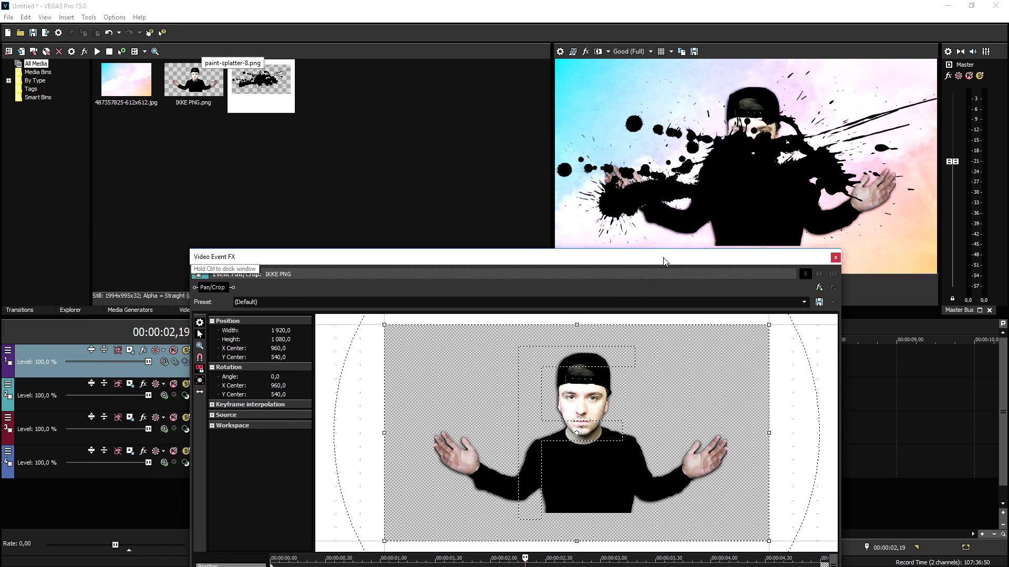
pyautogui.moveTo(756, 334); pyautogui.dragTo(728, 355)
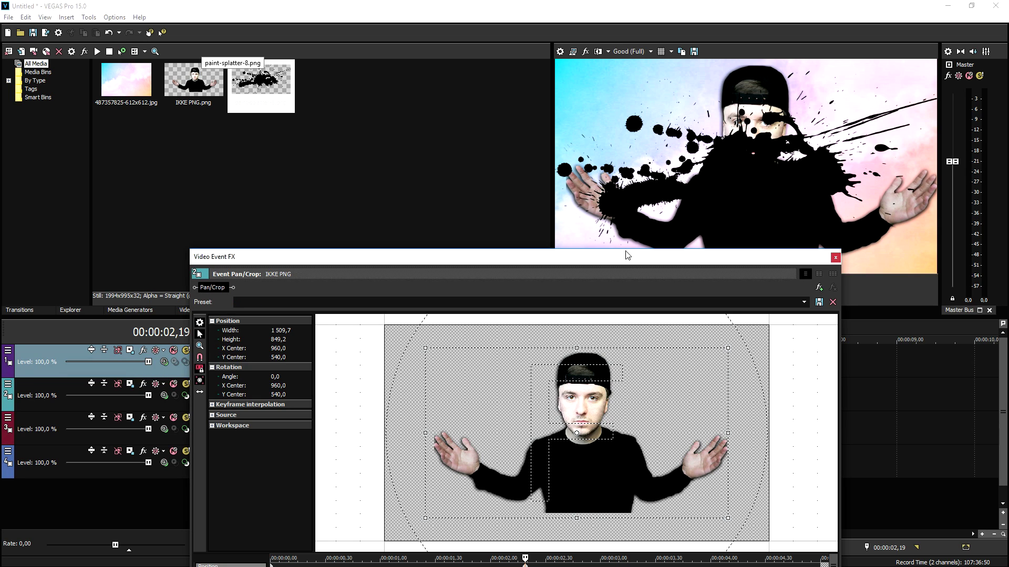
pyautogui.moveTo(625, 265); pyautogui.dragTo(650, 309)
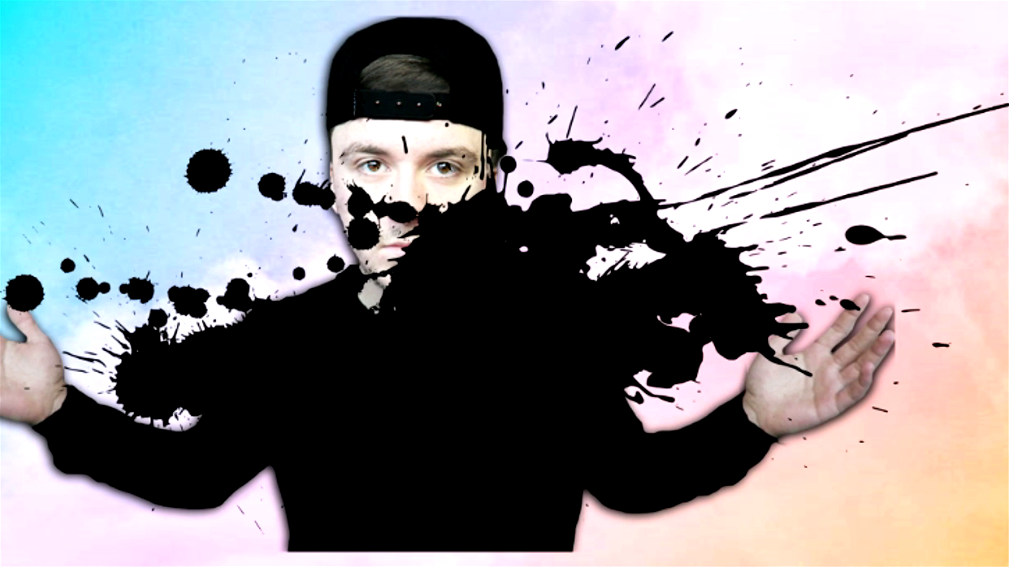
pyautogui.moveTo(597, 454); pyautogui.dragTo(632, 447)
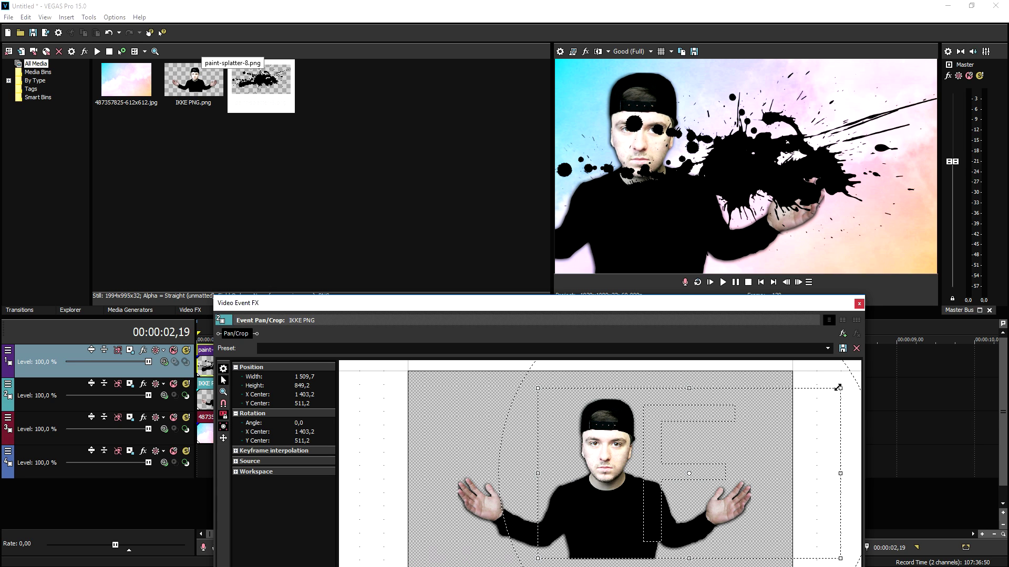
pyautogui.moveTo(835, 388); pyautogui.dragTo(829, 395)
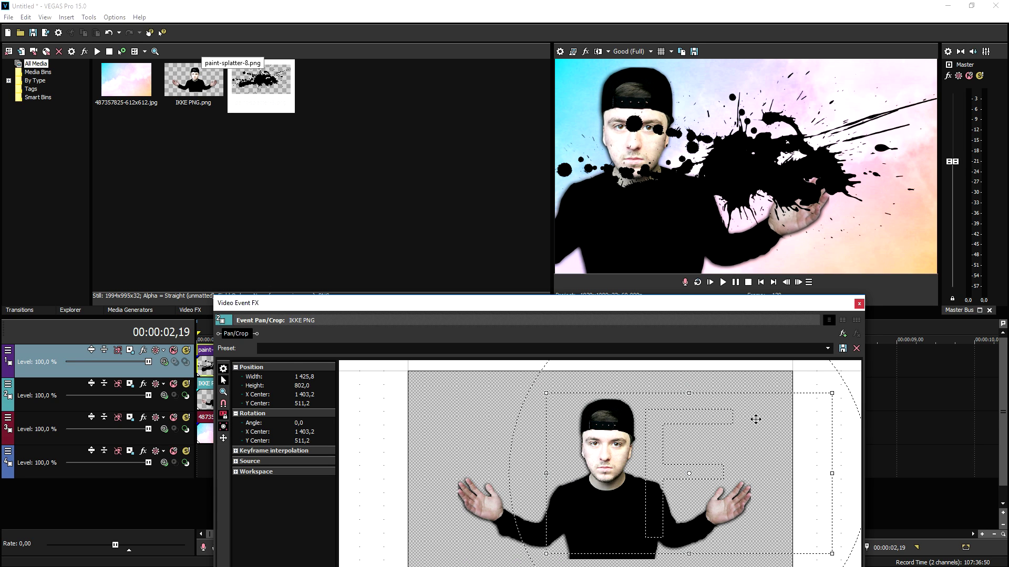
pyautogui.click(859, 303)
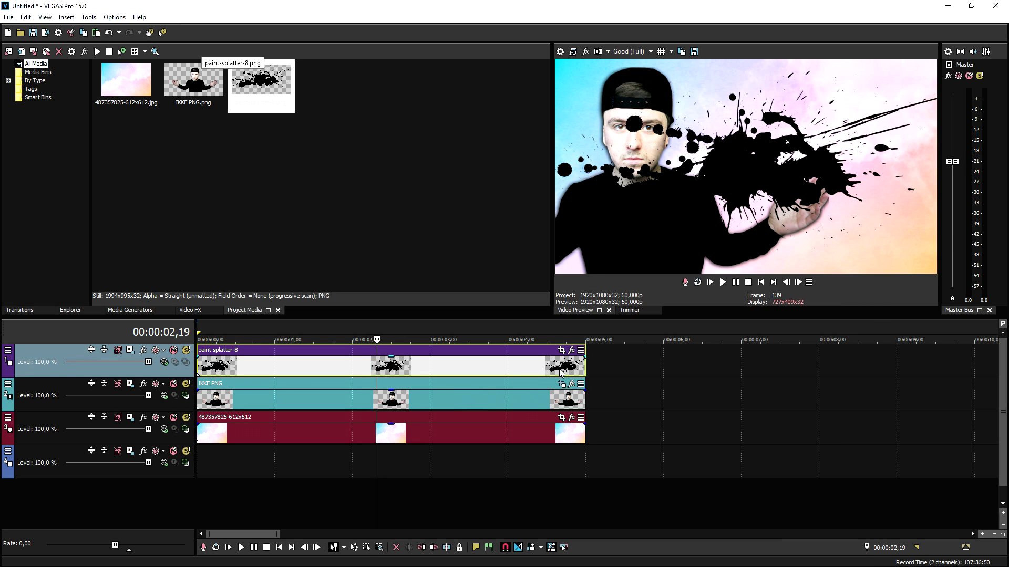
# Reposition the paint-splatter-8 image with pan/crop into the upper right of the frame, clear of the man's face and hand
pyautogui.click(561, 350)
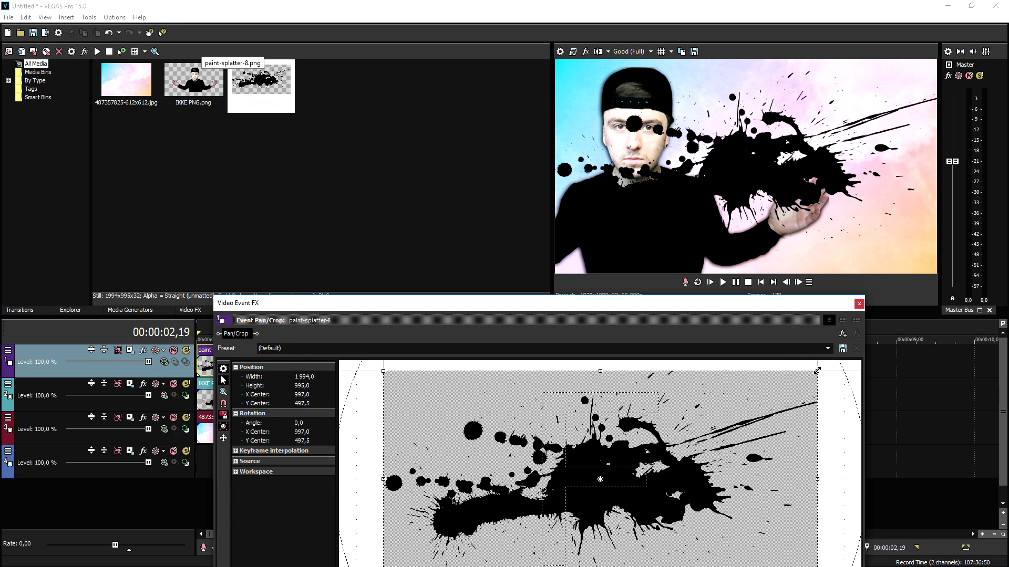
pyautogui.moveTo(844, 360); pyautogui.dragTo(735, 404)
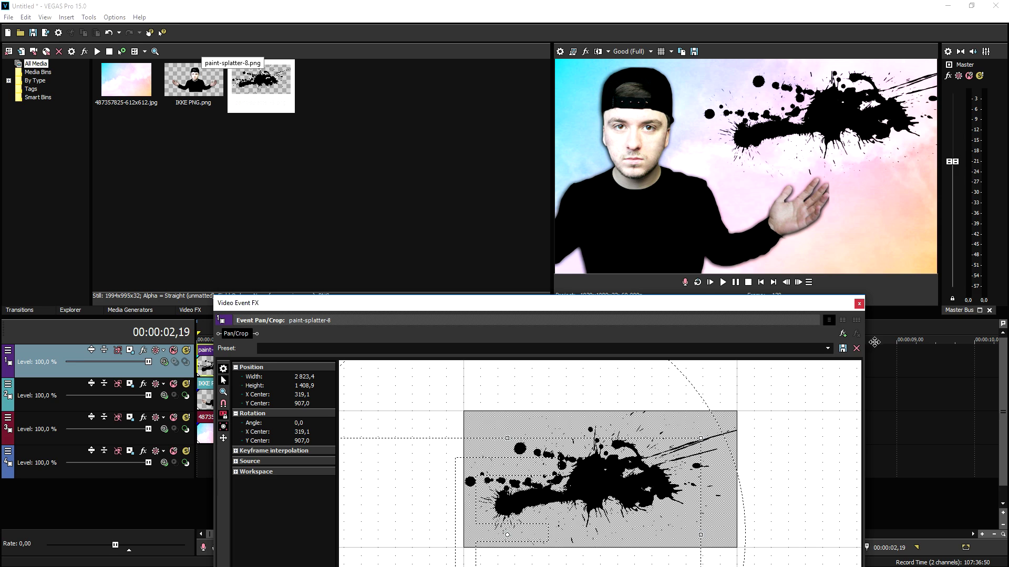
pyautogui.click(860, 305)
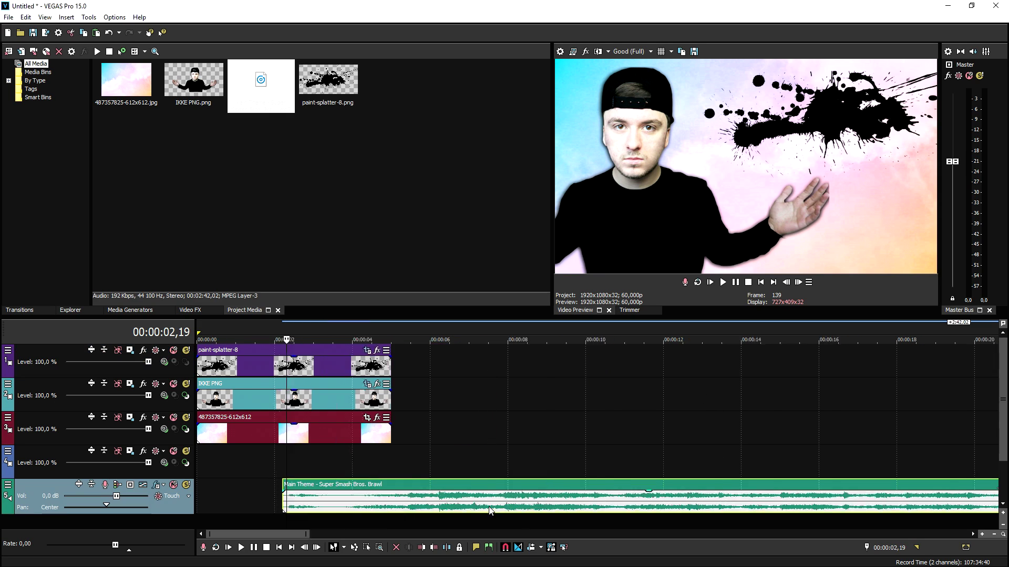
# Add the Main Theme - Super Smash Bros. Brawl music to an audio track, starting at about 00:00:04,49
pyautogui.scroll(-3, 491, 511)
pyautogui.scroll(5, 457, 484)
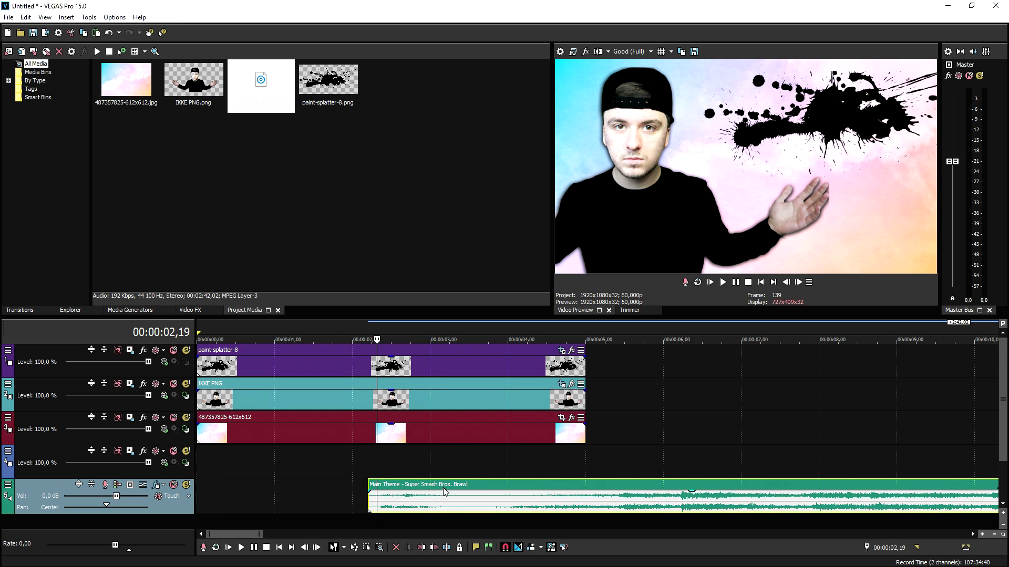
pyautogui.moveTo(444, 491); pyautogui.dragTo(648, 488)
pyautogui.scroll(3, 645, 502)
pyautogui.scroll(-3, 646, 505)
pyautogui.click(570, 501)
pyautogui.scroll(2, 683, 511)
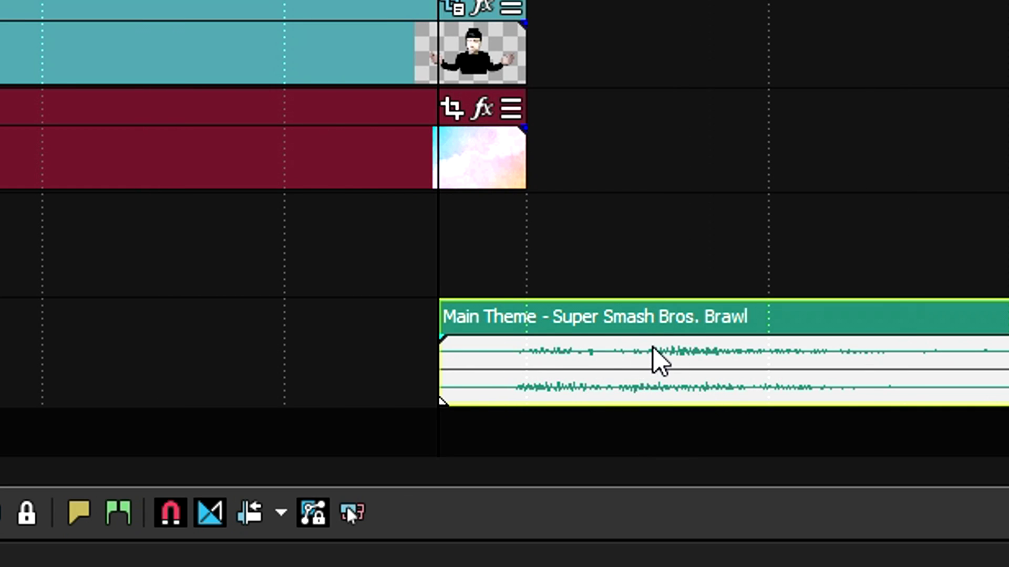
pyautogui.scroll(-4, 661, 348)
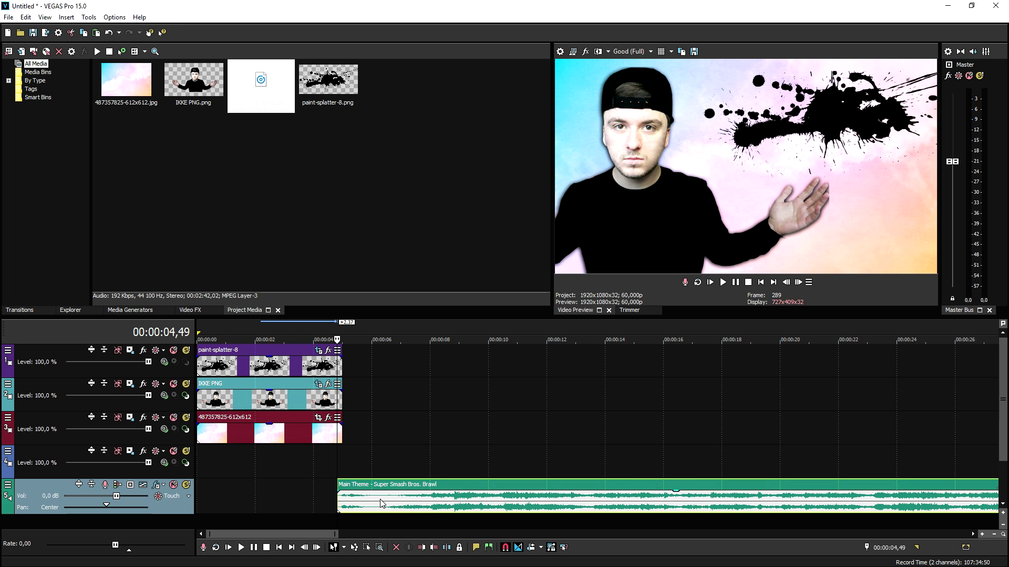
# Split the music at 00:00:06,29 and delete the part before the split
pyautogui.click(382, 500)
pyautogui.click(391, 499)
pyautogui.click(397, 499)
pyautogui.click(386, 501)
pyautogui.press('s')
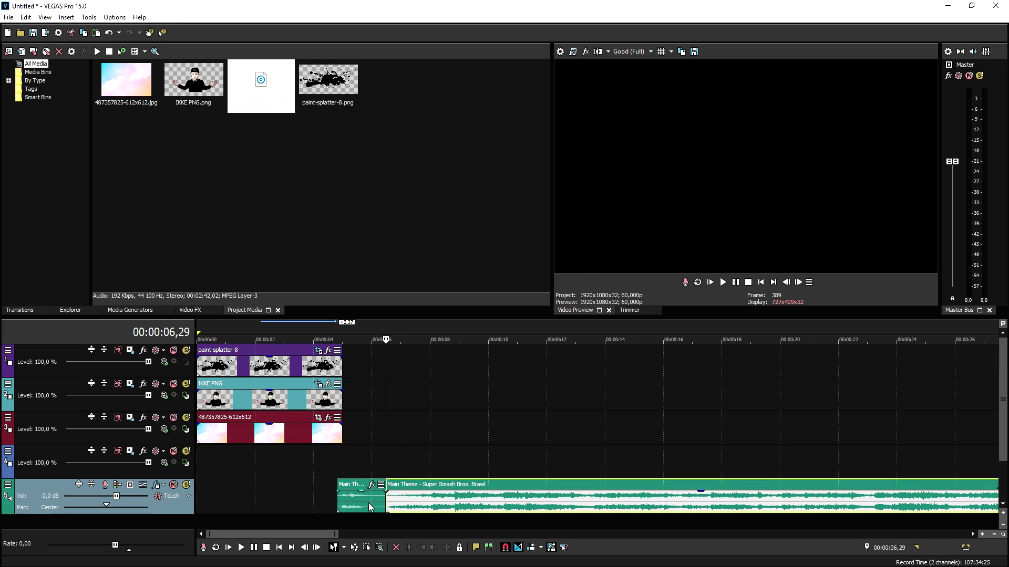
pyautogui.click(366, 506)
pyautogui.press('Delete')
# Play back the music between 00:00:06,29 and about 00:00:11 to find a suitable starting point
pyautogui.scroll(3, 594, 499)
pyautogui.press('space')
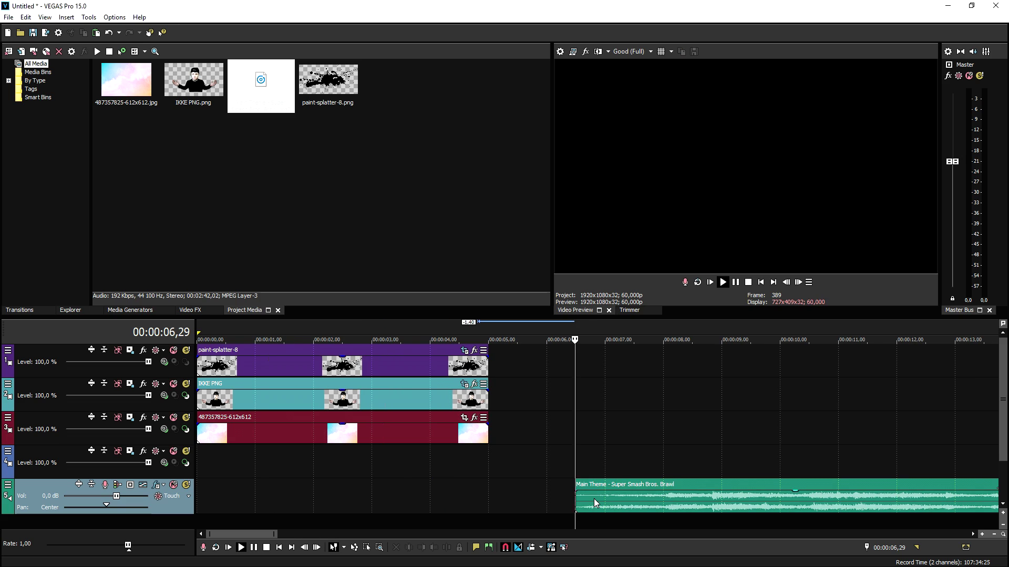
pyautogui.scroll(-2, 593, 499)
pyautogui.scroll(-2, 553, 503)
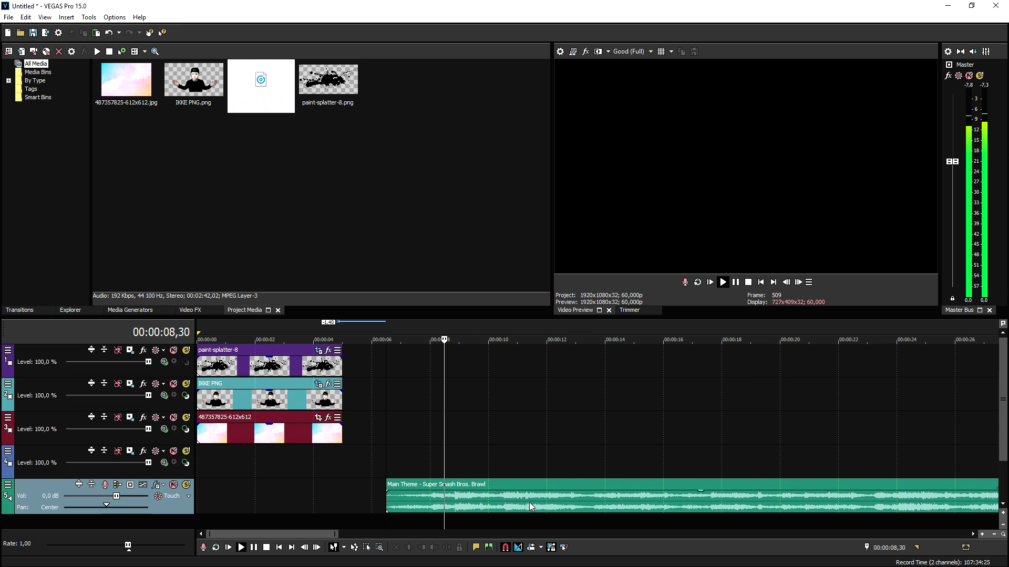
pyautogui.press('space')
pyautogui.click(503, 500)
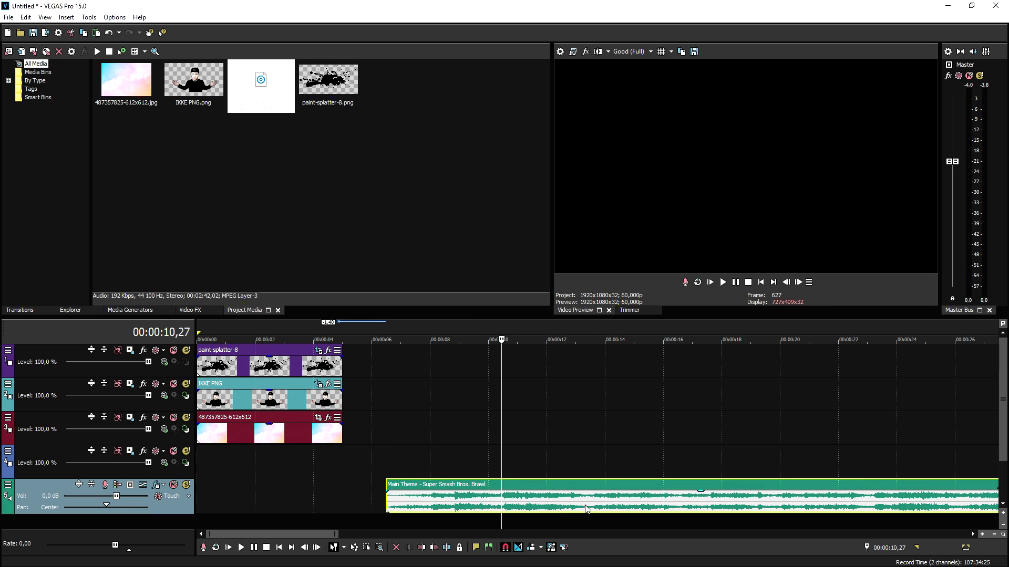
pyautogui.scroll(1, 587, 508)
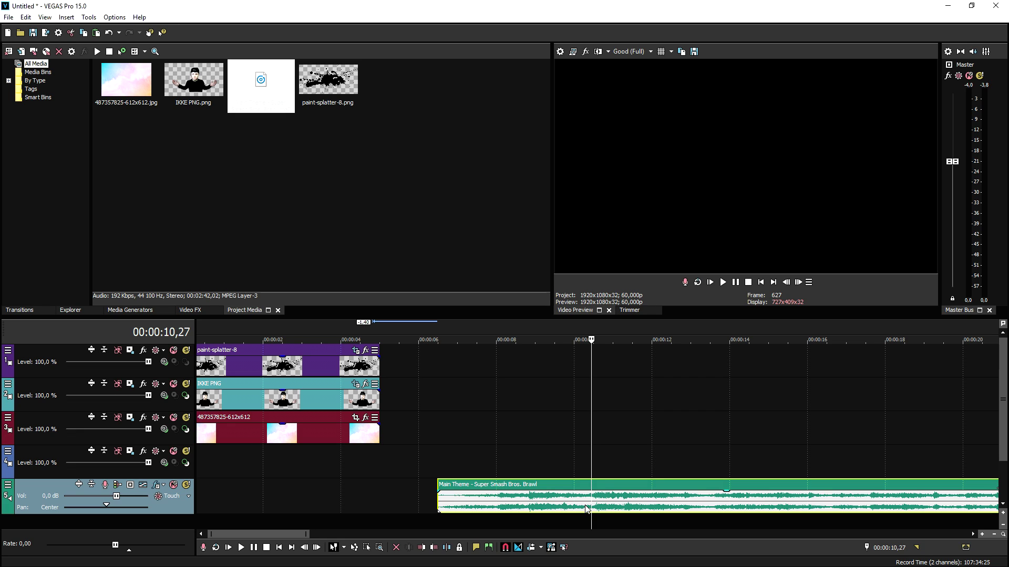
pyautogui.press('space')
pyautogui.press('space')
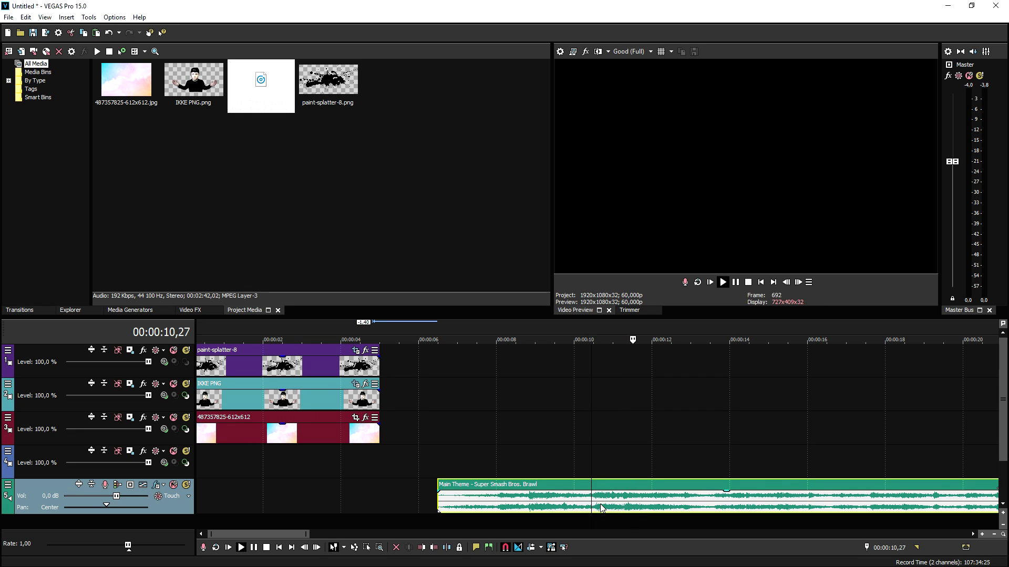
pyautogui.click(575, 499)
pyautogui.press('space')
pyautogui.press('space')
# Split the music at 00:00:10,18 and delete the part before the split
pyautogui.click(585, 499)
pyautogui.press('s')
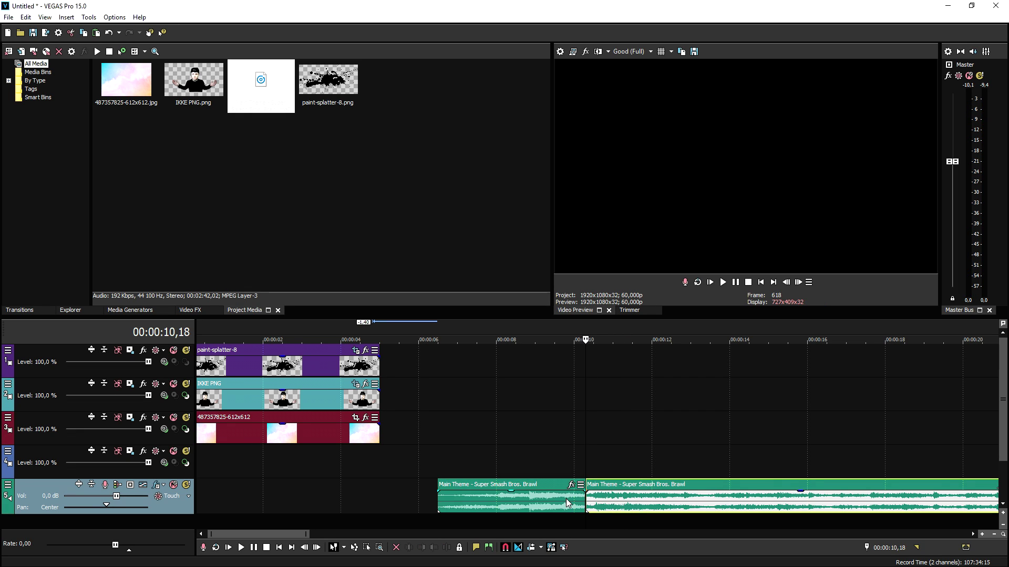
pyautogui.click(558, 499)
pyautogui.press('Delete')
# Give the music a fade-in of about 1.3 seconds at the timeline start and trim its end to 00:00:05,00
pyautogui.moveTo(586, 496); pyautogui.dragTo(630, 491)
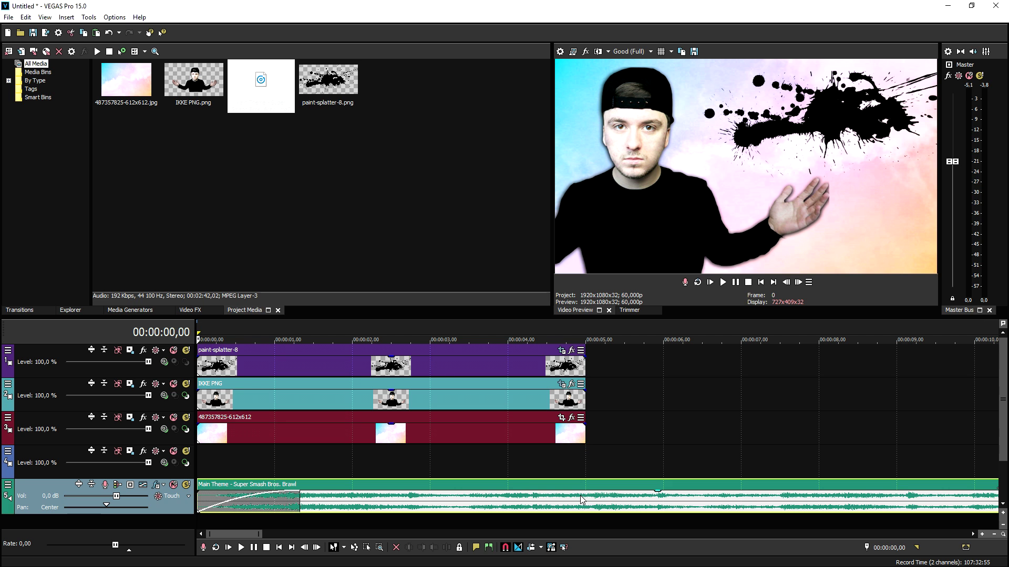
pyautogui.click(585, 507)
pyautogui.press('s')
pyautogui.moveTo(620, 504); pyautogui.dragTo(664, 505)
pyautogui.press('Delete')
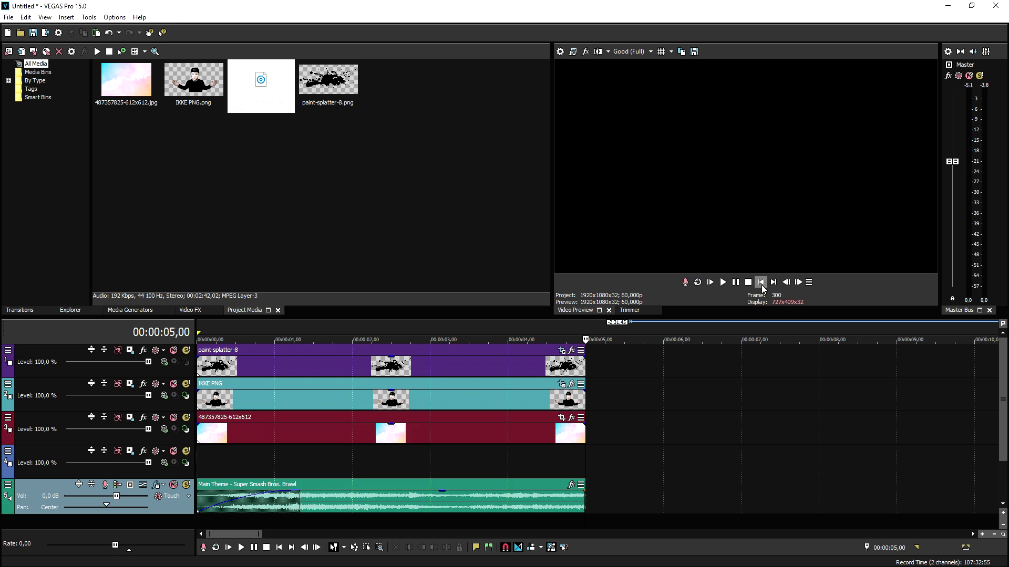
# Restrict the person clip's pan/crop to horizontal movement and keyframe a slight leftward slide of the person at the clip's end
pyautogui.click(760, 282)
pyautogui.scroll(3, 544, 370)
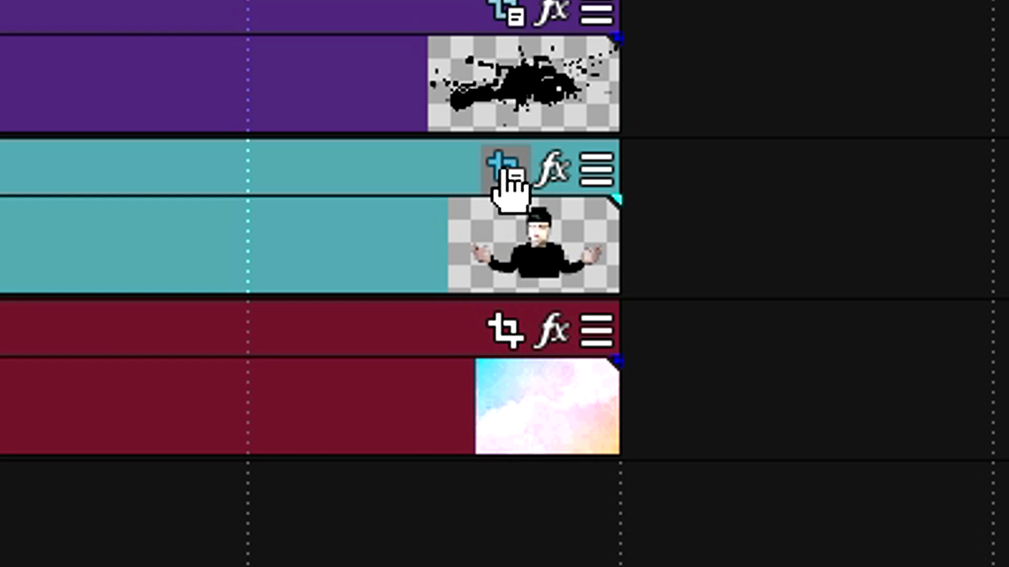
pyautogui.click(503, 168)
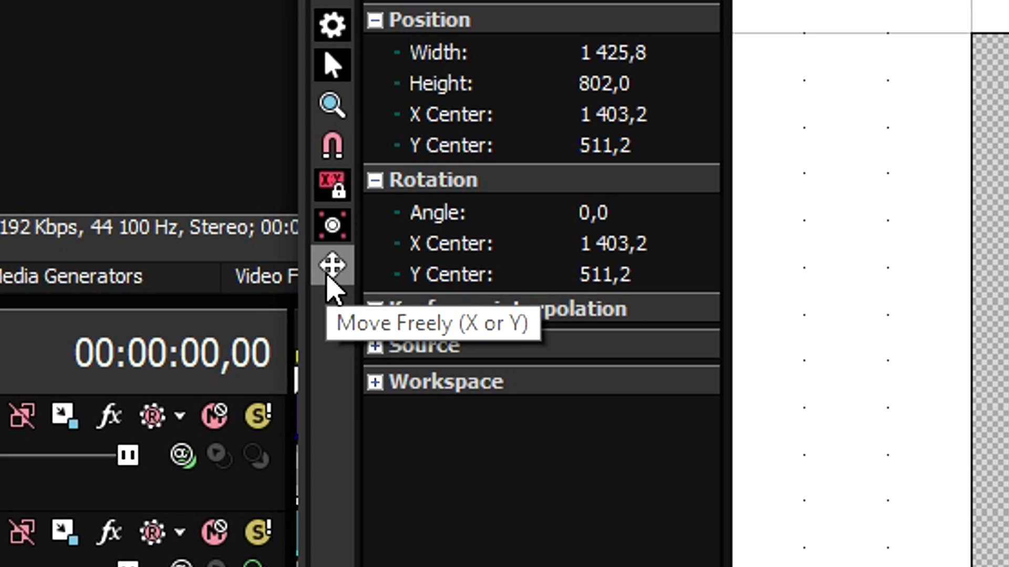
pyautogui.click(208, 311)
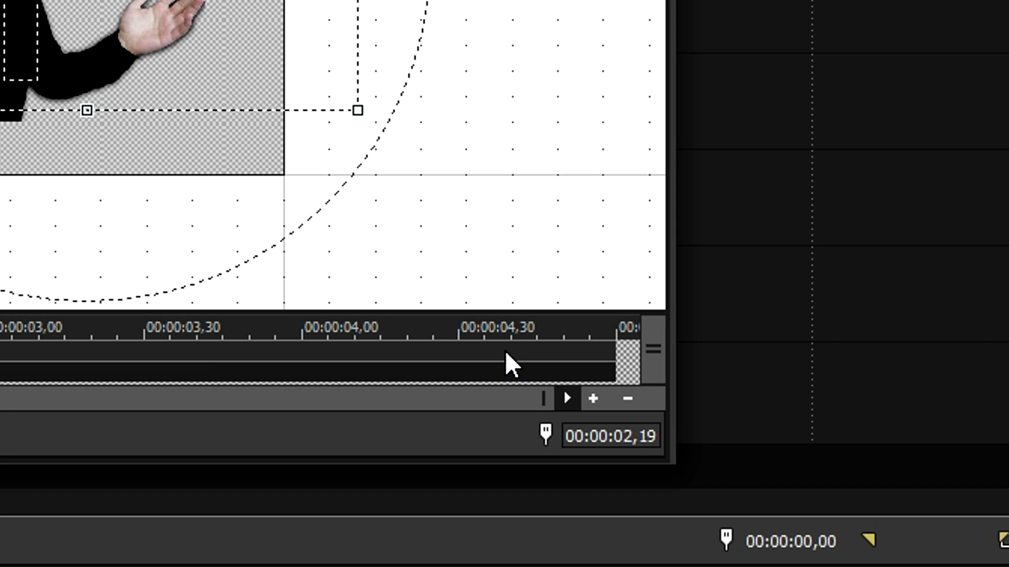
pyautogui.click(512, 351)
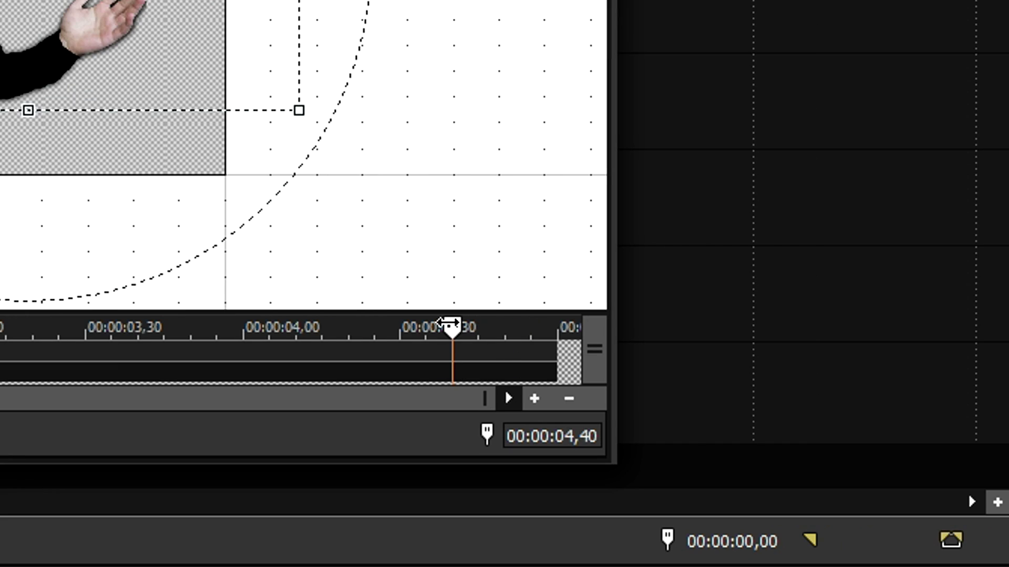
pyautogui.moveTo(591, 179); pyautogui.dragTo(672, 261)
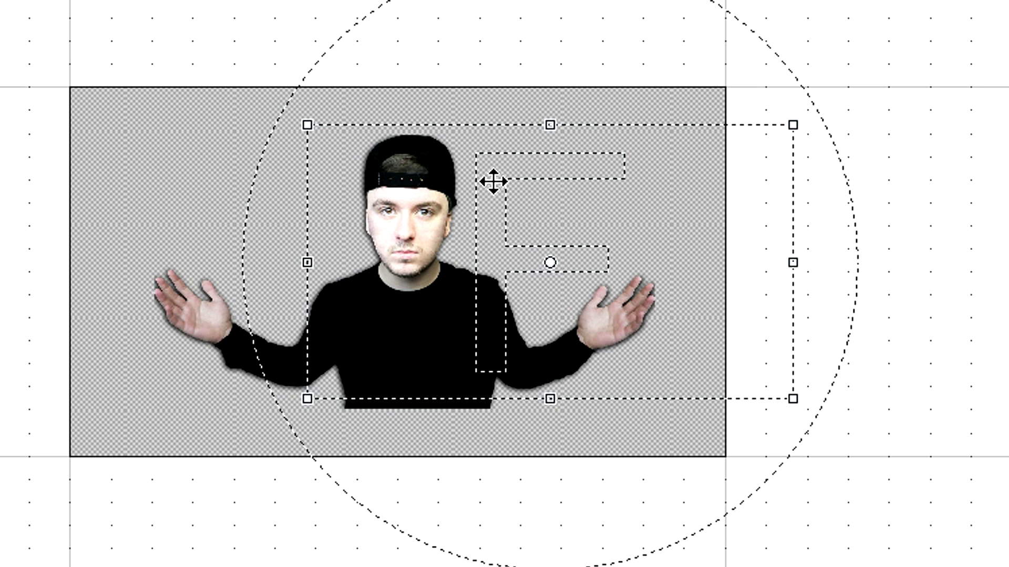
pyautogui.moveTo(706, 394); pyautogui.dragTo(717, 394)
pyautogui.moveTo(535, 184); pyautogui.dragTo(566, 184)
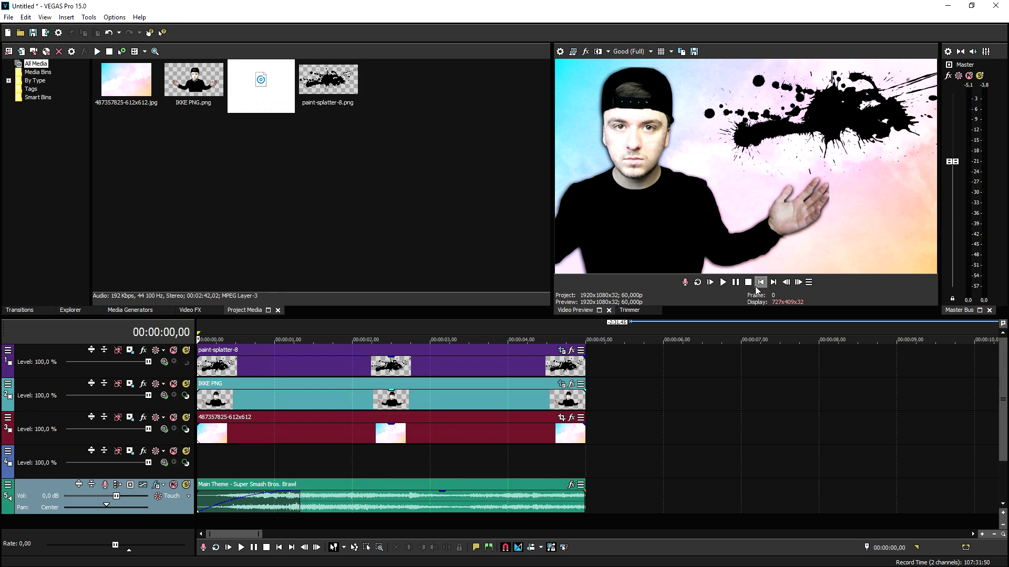
pyautogui.click(326, 494)
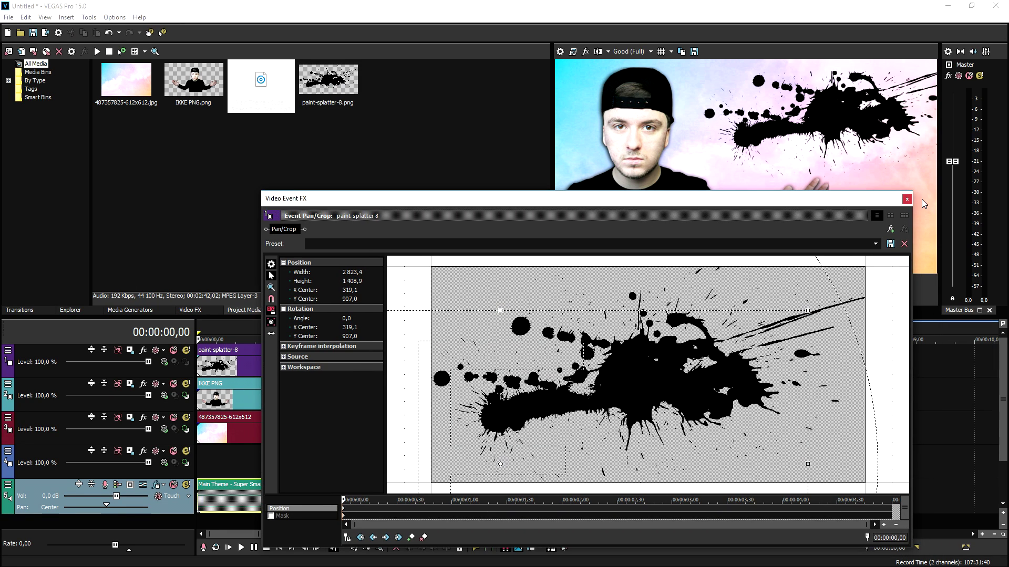
pyautogui.click(910, 200)
pyautogui.click(561, 384)
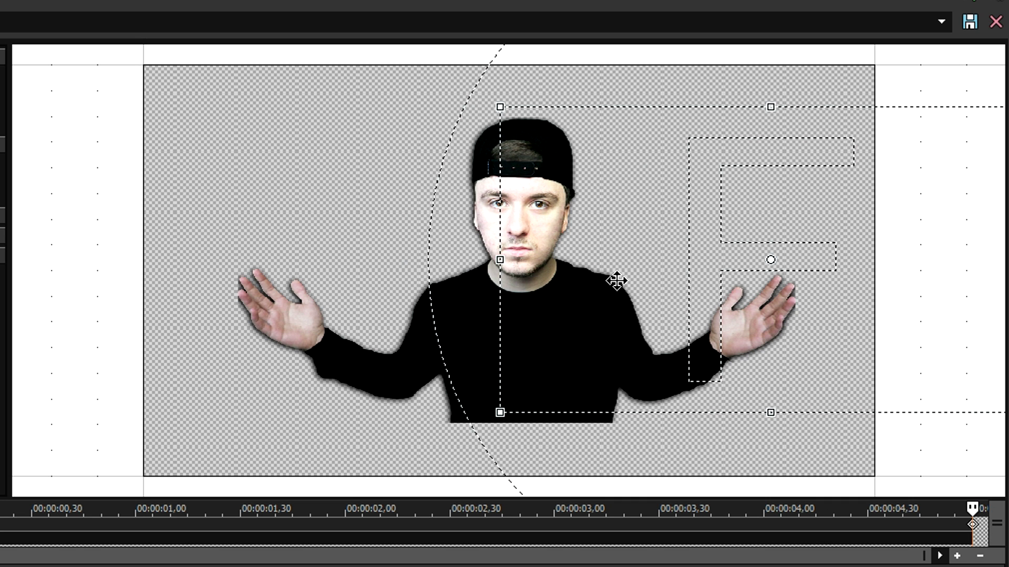
pyautogui.moveTo(617, 281); pyautogui.dragTo(590, 276)
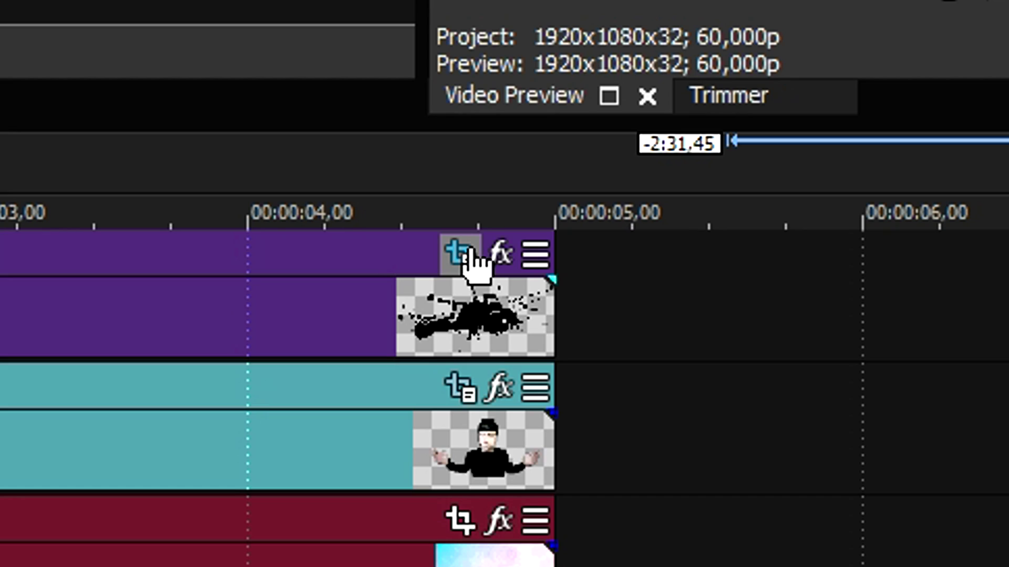
# Keyframe the paint splatter's pan/crop at 00:00:05,00 with X Center 191,1, and play back the composite
pyautogui.click(561, 352)
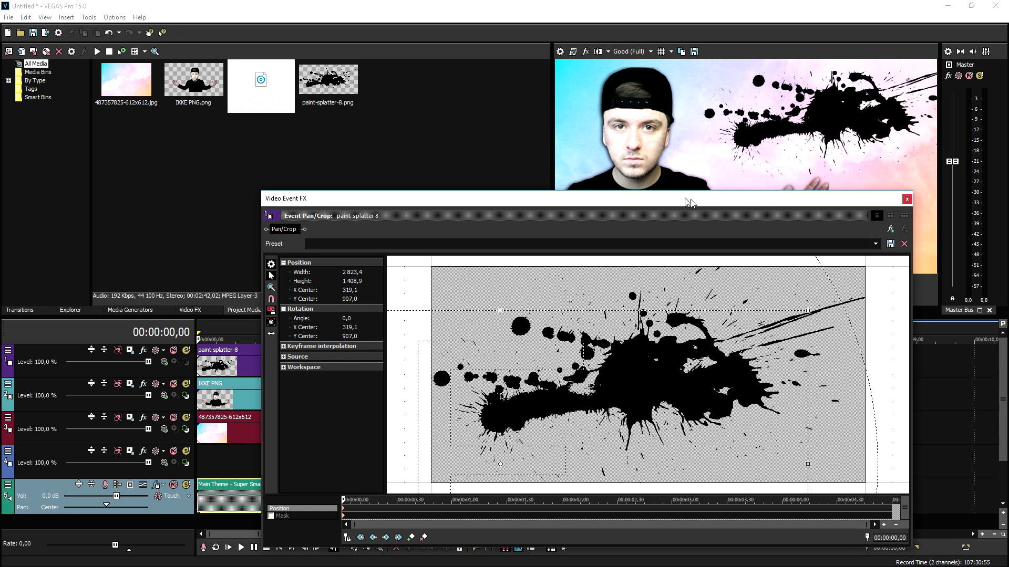
pyautogui.moveTo(689, 202); pyautogui.dragTo(414, 87)
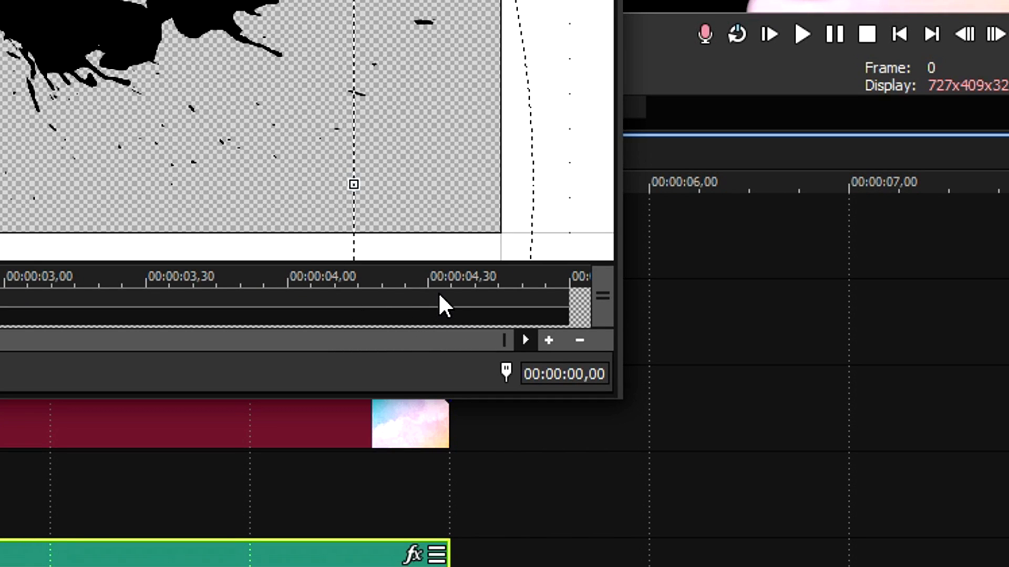
pyautogui.click(592, 290)
pyautogui.click(563, 317)
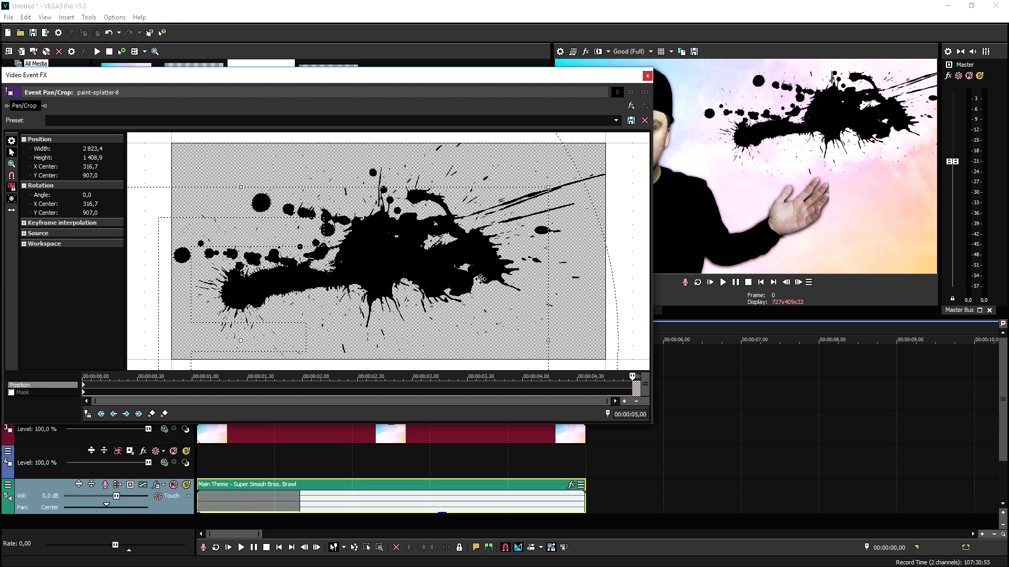
pyautogui.moveTo(466, 280); pyautogui.dragTo(465, 280)
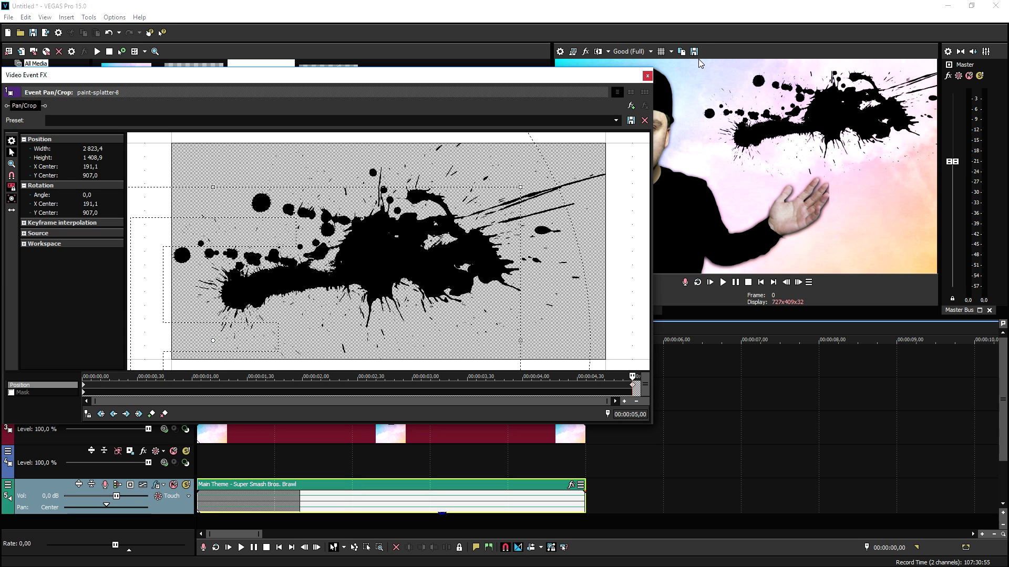
pyautogui.click(648, 76)
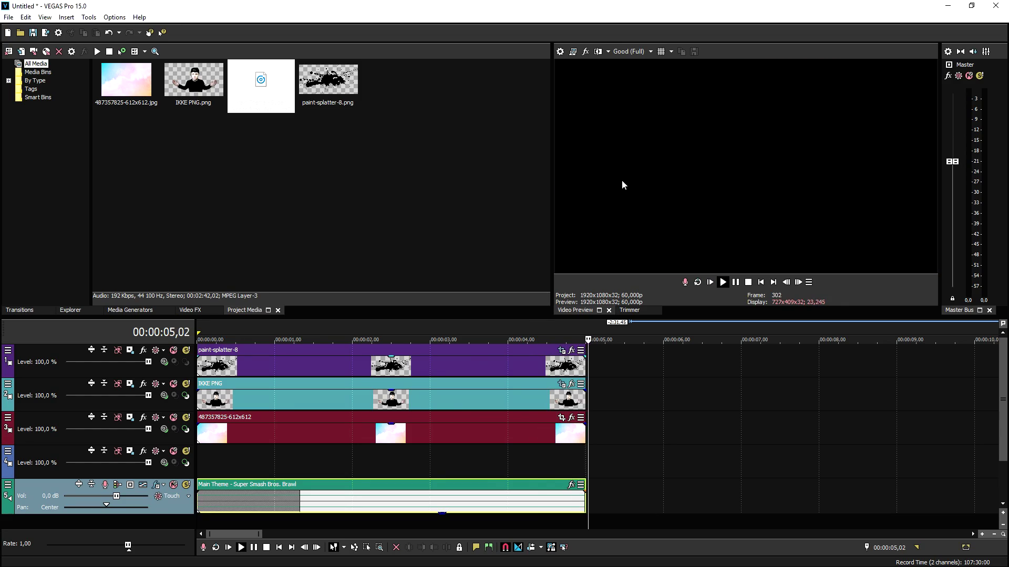
pyautogui.press('space')
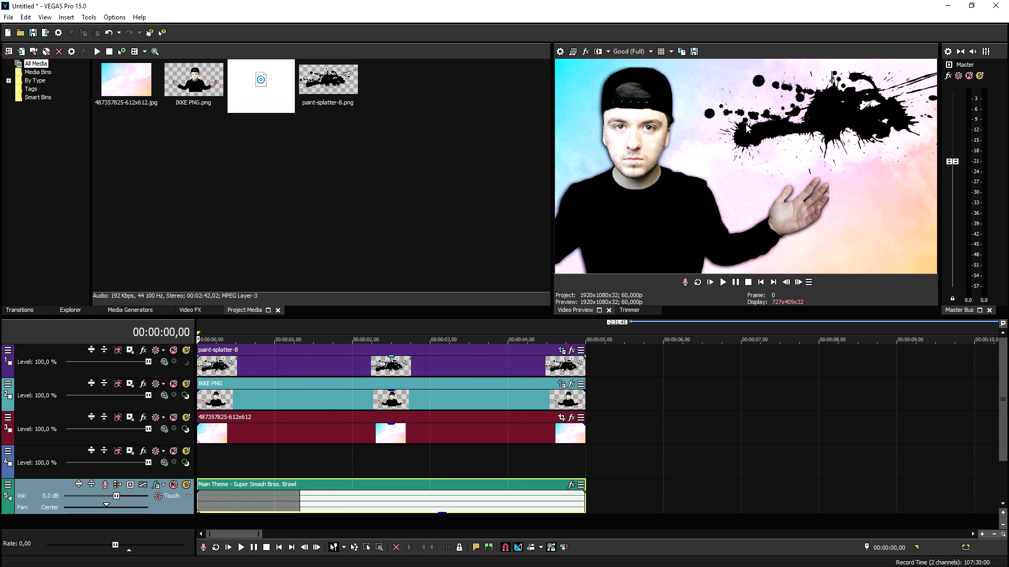
# Insert a video track above the paint splatter and place a default Titles & Text clip on it from the timeline start
pyautogui.rightClick(612, 364)
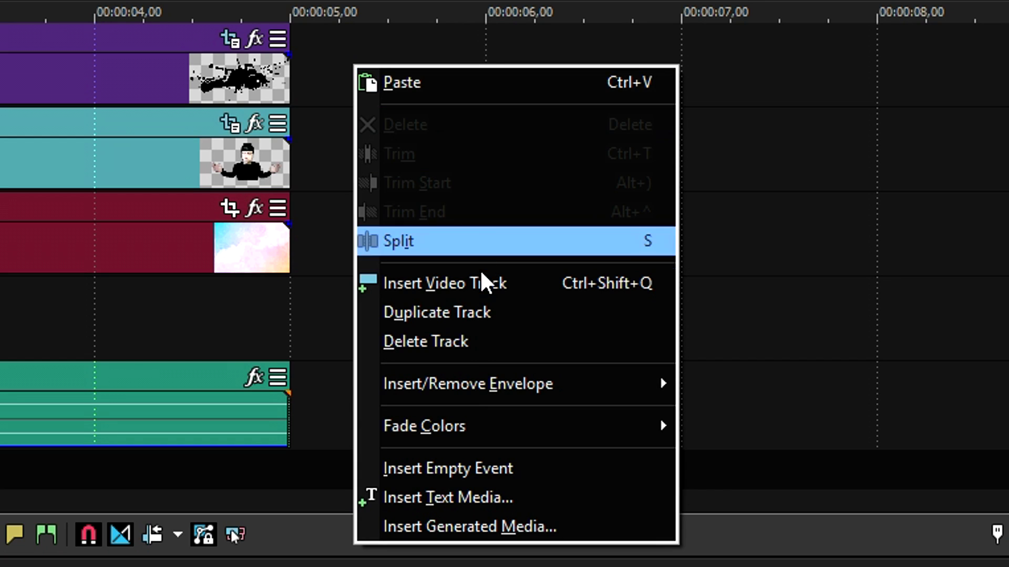
pyautogui.click(659, 449)
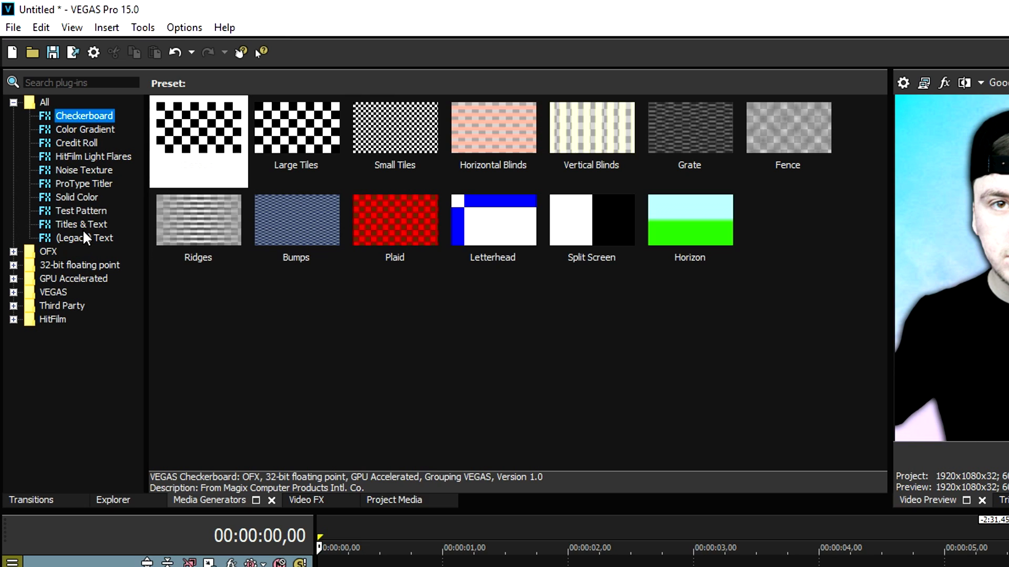
pyautogui.click(84, 223)
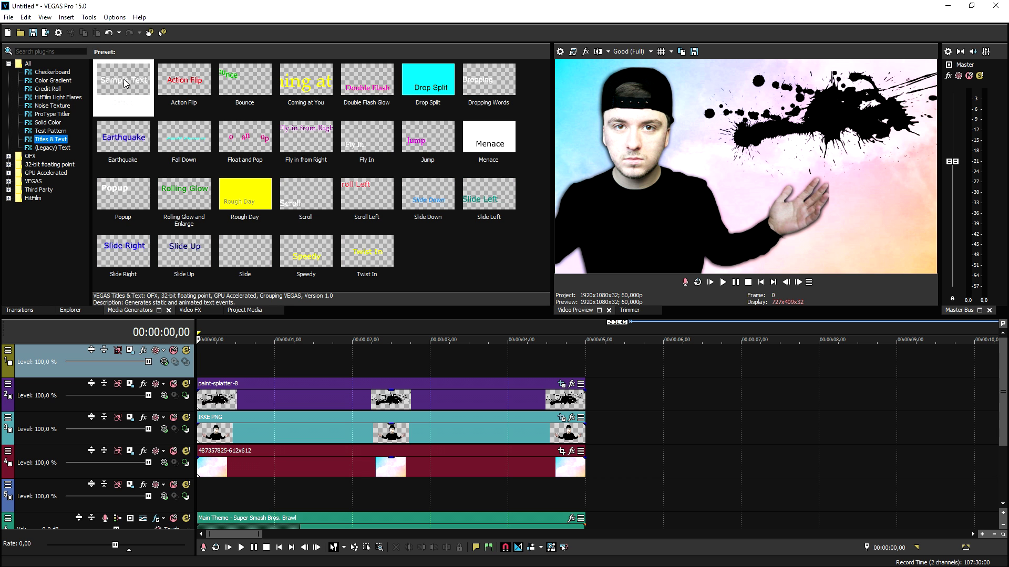
pyautogui.moveTo(124, 83); pyautogui.dragTo(221, 366)
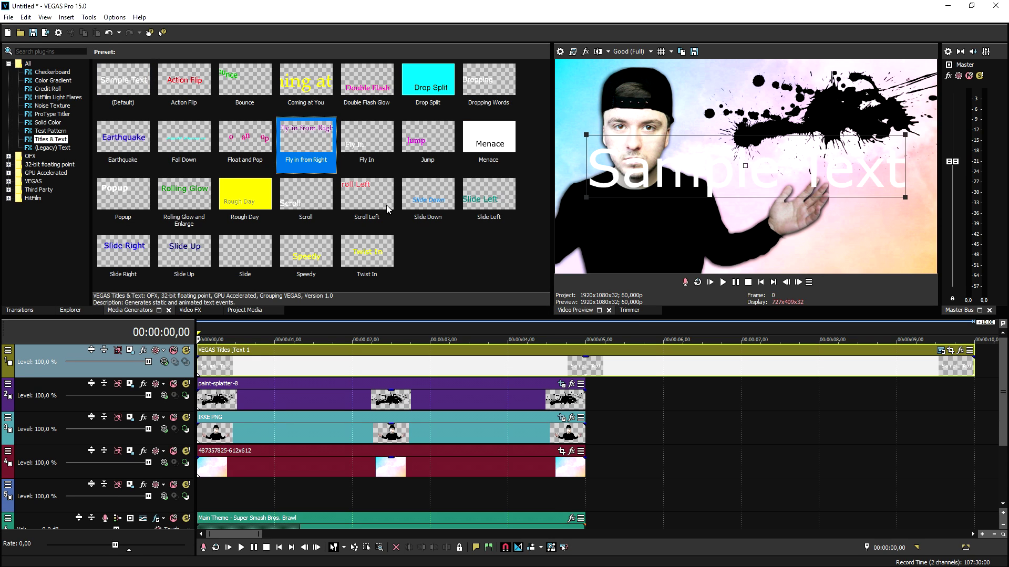
# Replace the sample text of the title clip with "Vegas Pro"
pyautogui.click(410, 370)
pyautogui.scroll(-2, 411, 370)
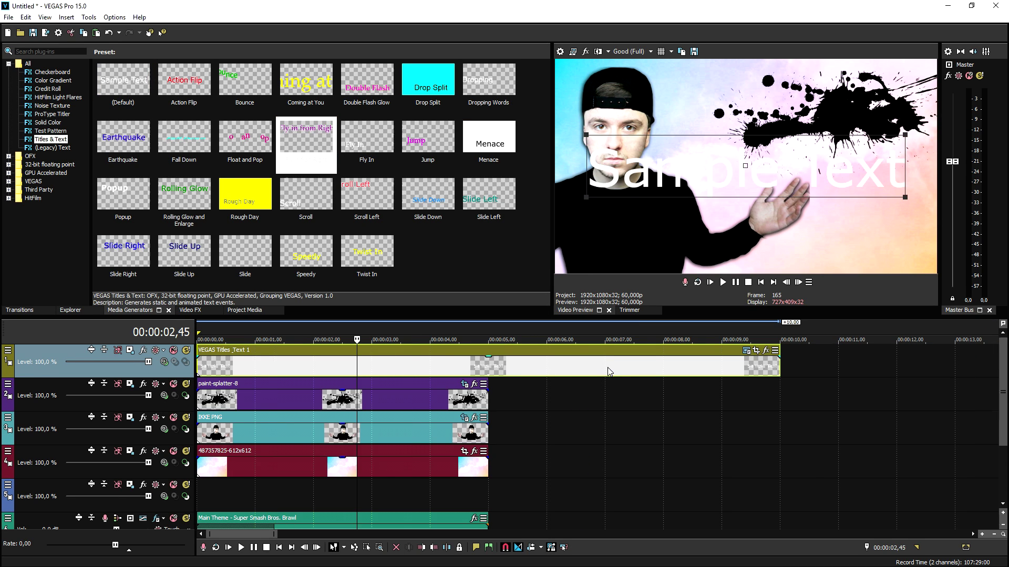
pyautogui.click(747, 351)
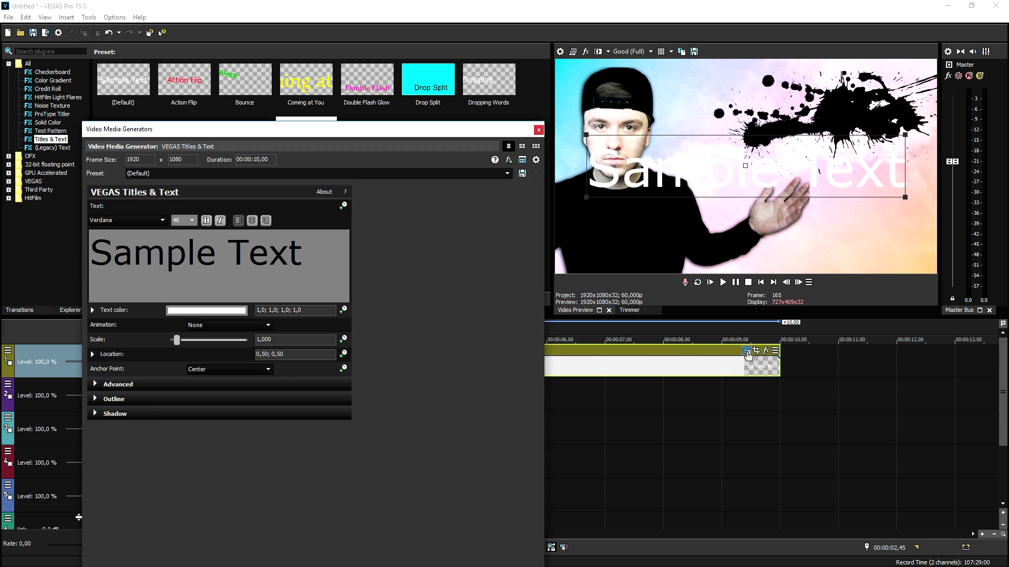
pyautogui.doubleClick(260, 278)
pyautogui.hotkey('ctrl', 'a')
pyautogui.write('Vegas Pro')
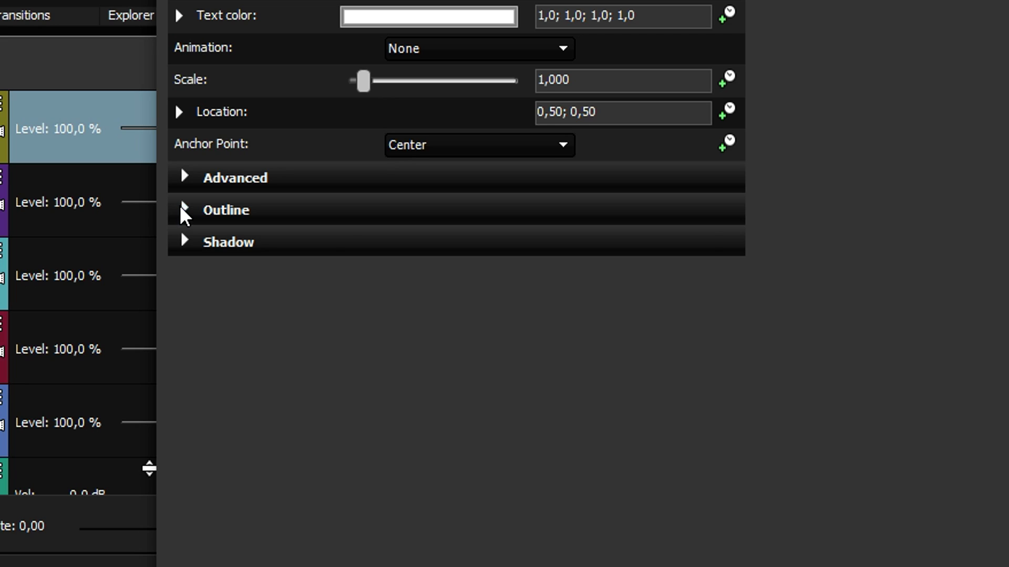
# Give the Vegas Pro title a black outline with a width of 6,395
pyautogui.click(96, 400)
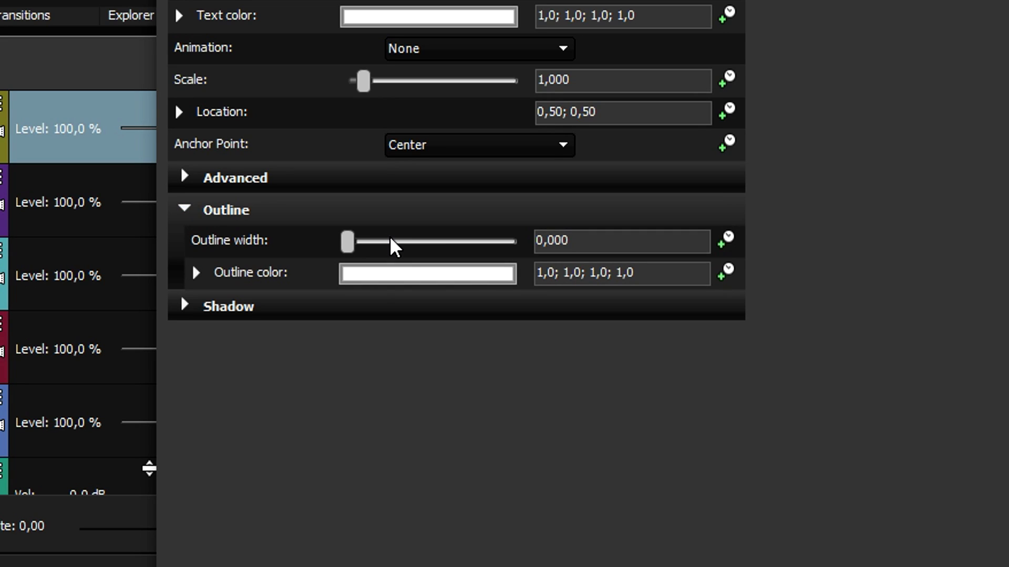
pyautogui.click(456, 244)
pyautogui.click(467, 282)
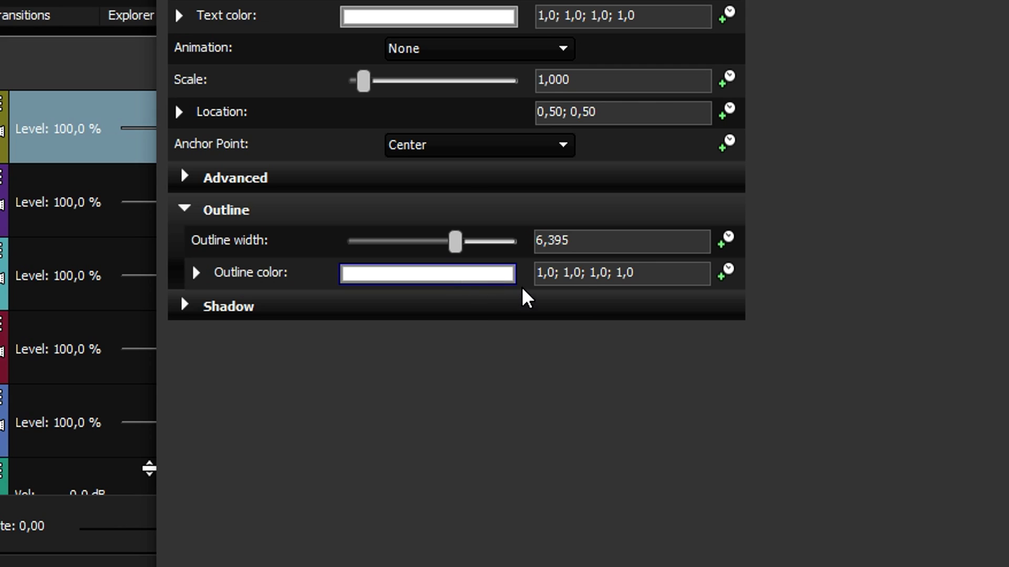
pyautogui.moveTo(462, 327)
pyautogui.mouseDown()
pyautogui.moveTo(468, 333)
pyautogui.moveTo(460, 332)
pyautogui.mouseUp()
pyautogui.click(245, 495)
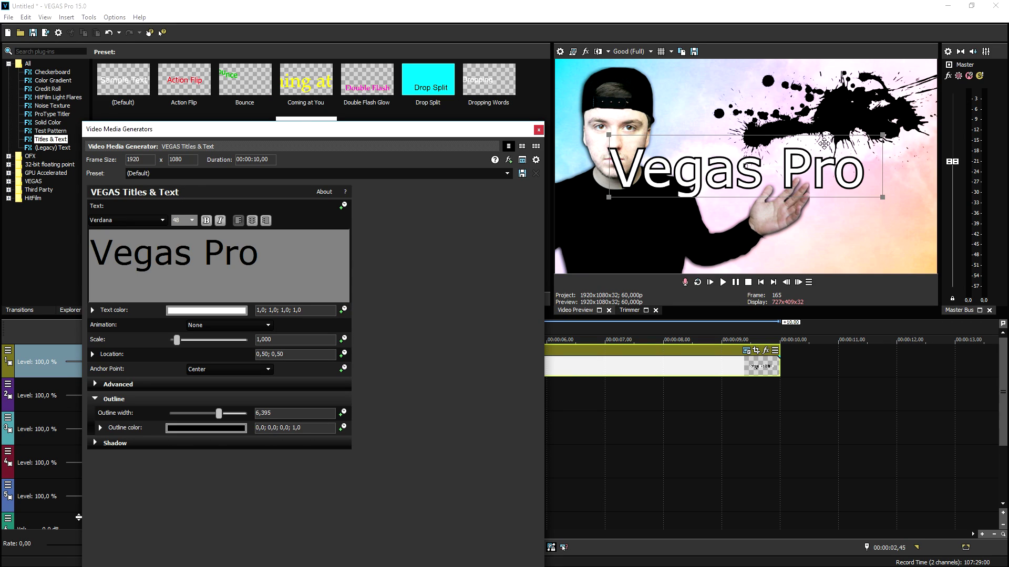
# Shrink the Vegas Pro title to a scale of about 0,629 and move it over the paint splatter at about 0,72; 0,84
pyautogui.moveTo(883, 135); pyautogui.dragTo(831, 155)
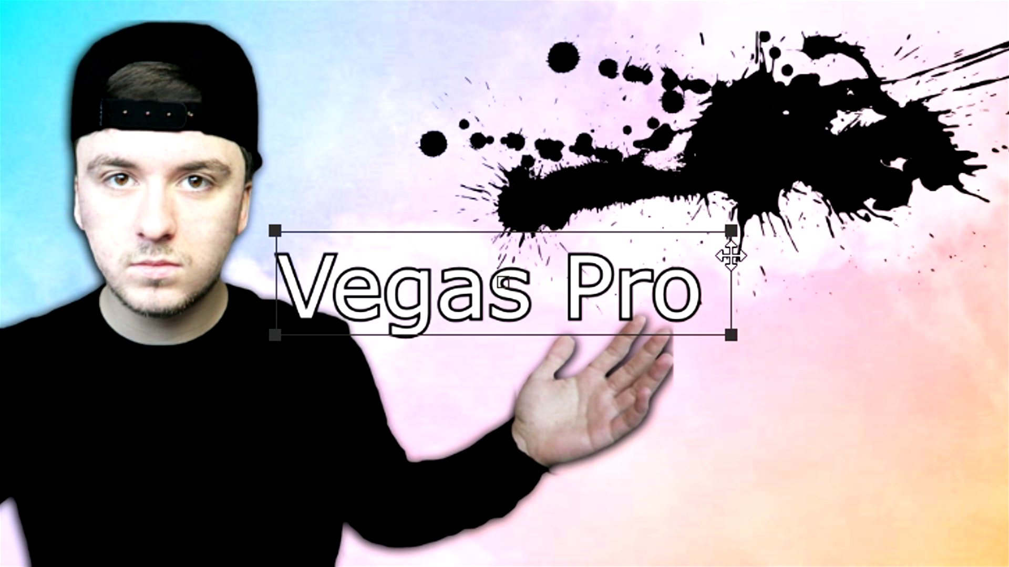
pyautogui.moveTo(591, 285)
pyautogui.mouseDown()
pyautogui.moveTo(785, 130)
pyautogui.moveTo(812, 93)
pyautogui.mouseUp()
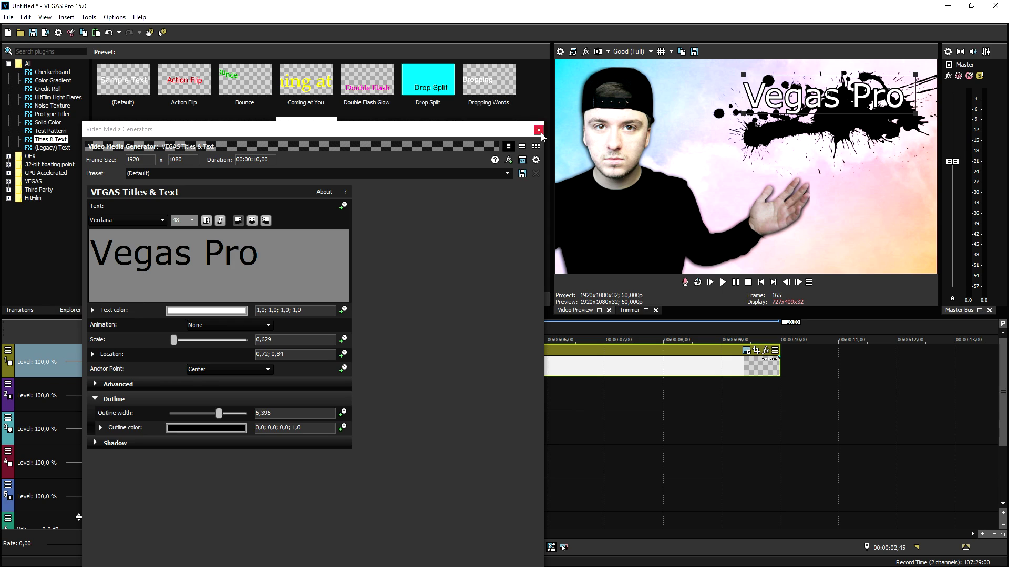
pyautogui.click(541, 131)
# Split the Vegas Pro title at 00:00:05,00 and delete the part after the split
pyautogui.scroll(-1, 394, 367)
pyautogui.click(392, 366)
pyautogui.press('s')
pyautogui.moveTo(412, 366); pyautogui.dragTo(426, 368)
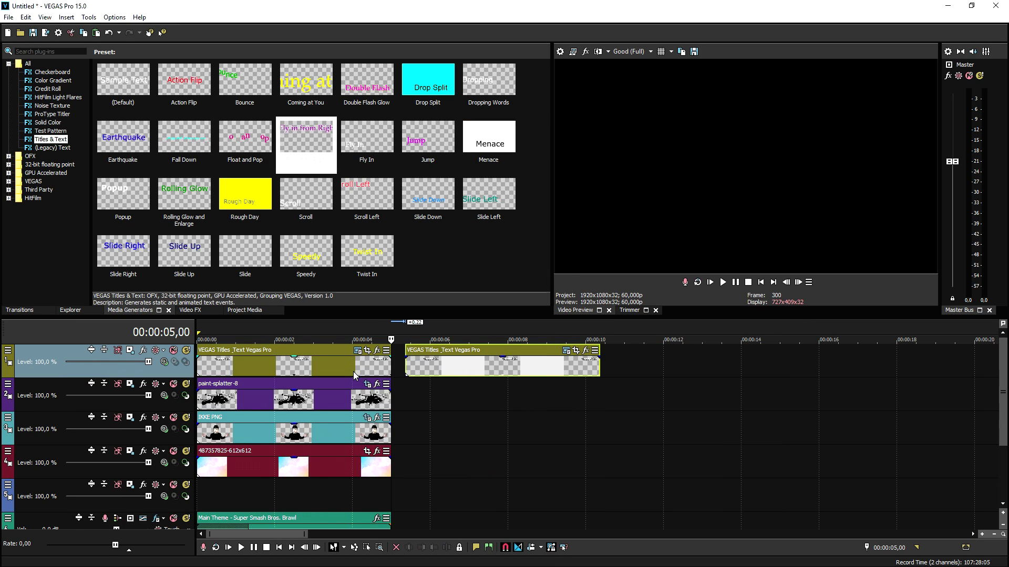
pyautogui.press('Delete')
# Insert a new video track above the Vegas Pro title and paste an independent copy of the title at the timeline start
pyautogui.click(343, 368)
pyautogui.scroll(1, 344, 369)
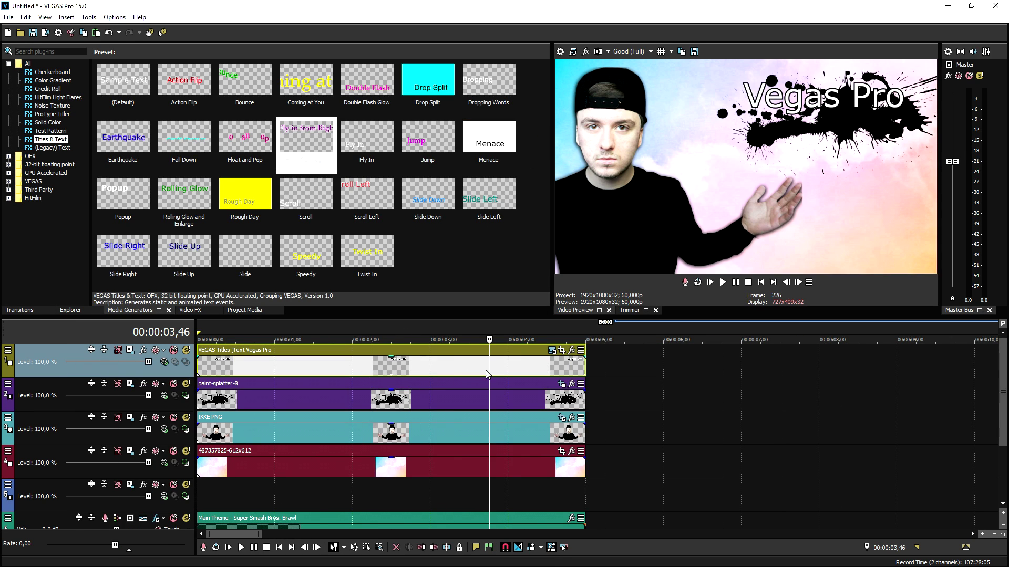
pyautogui.rightClick(597, 360)
pyautogui.click(670, 444)
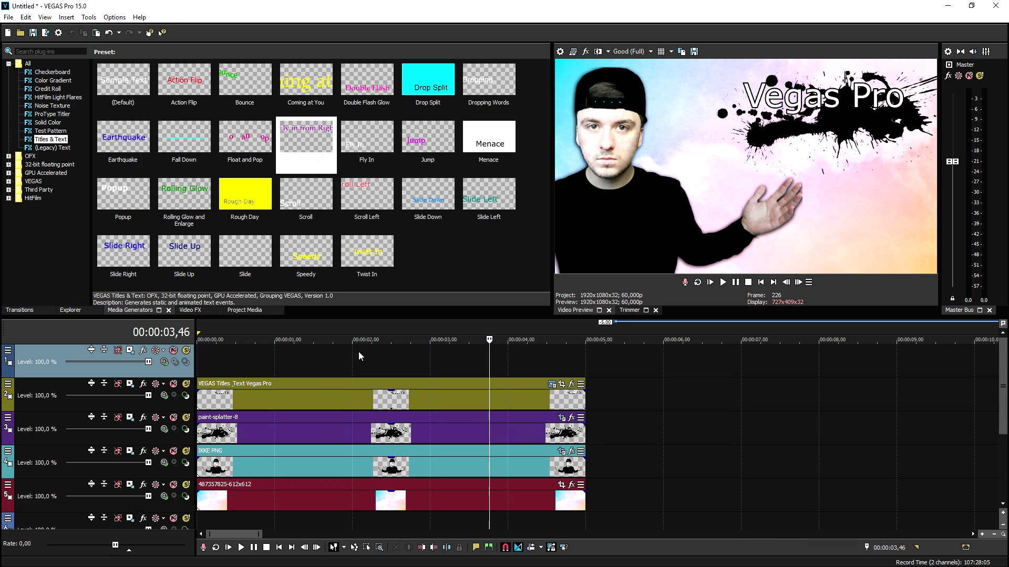
pyautogui.click(359, 353)
pyautogui.hotkey('ctrl', 'v')
pyautogui.press('Return')
pyautogui.moveTo(472, 368); pyautogui.dragTo(279, 365)
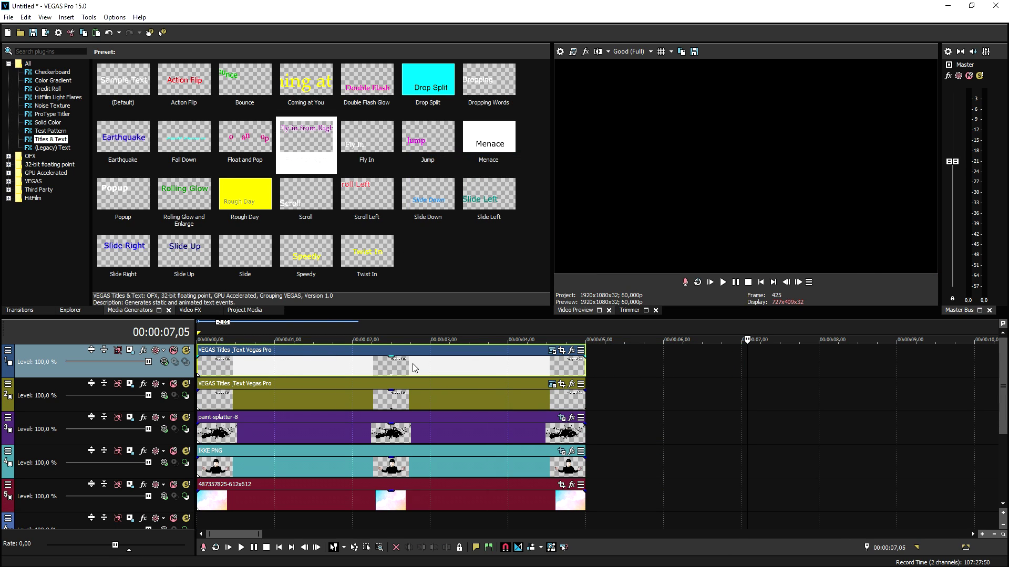
# Change the copied title's text to "Tutorial" and position it below Vegas Pro at about 0,72; 0,70
pyautogui.click(418, 367)
pyautogui.click(552, 351)
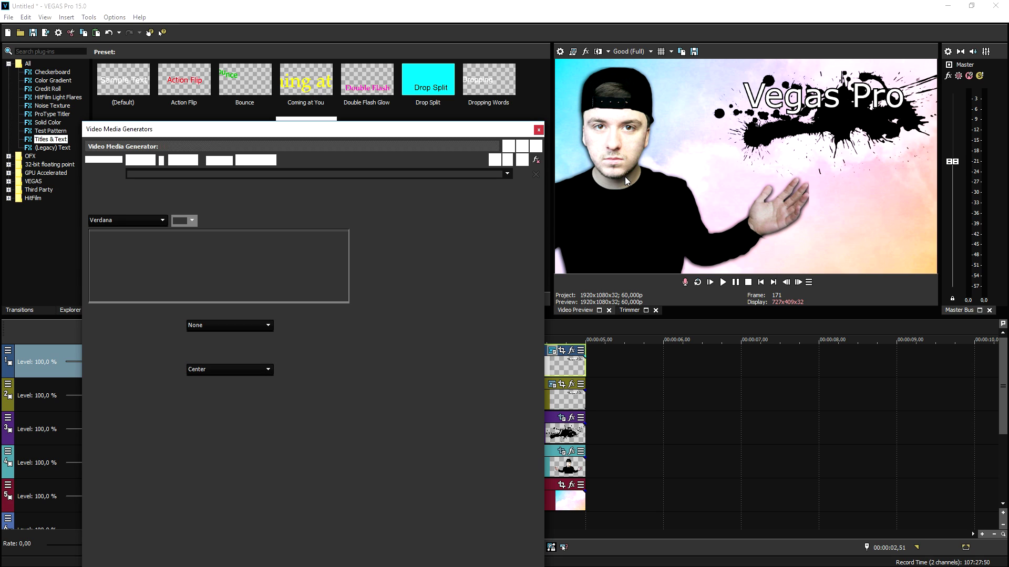
pyautogui.write('Tutorial')
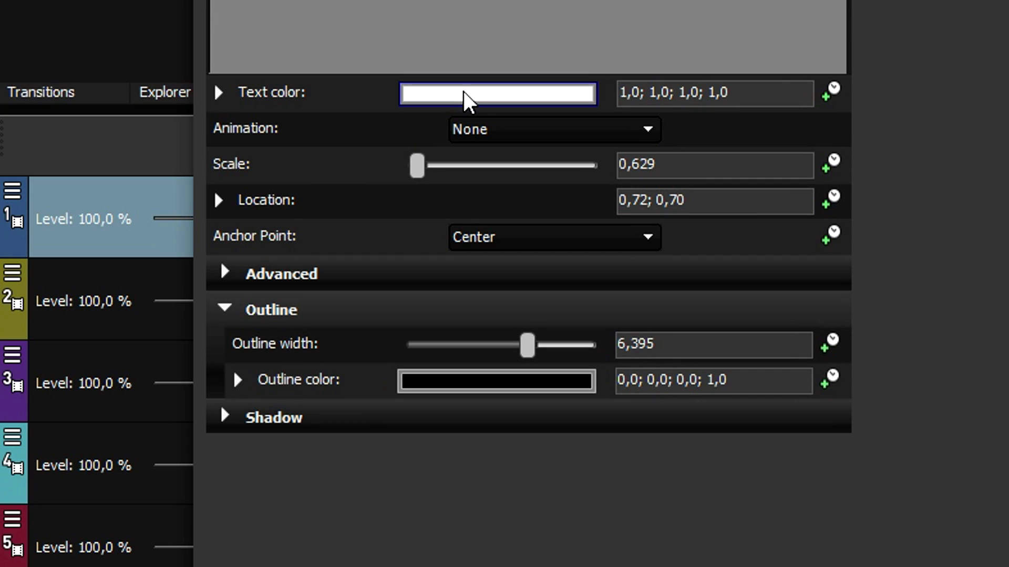
# Set the Tutorial title's text color to red (1,0; 0,0; 0,0; 1,0)
pyautogui.click(193, 311)
pyautogui.moveTo(278, 400); pyautogui.dragTo(245, 415)
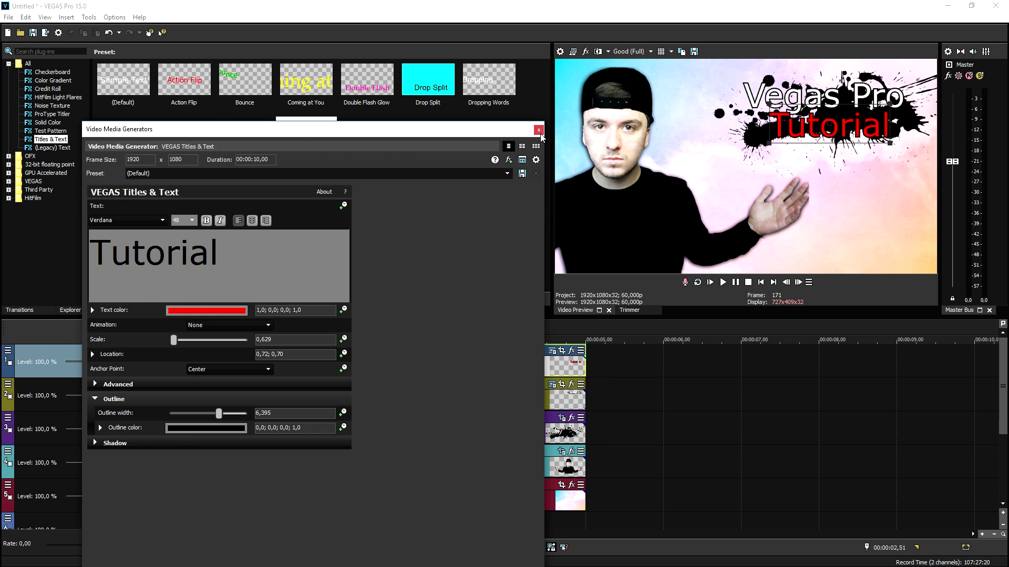
pyautogui.click(536, 129)
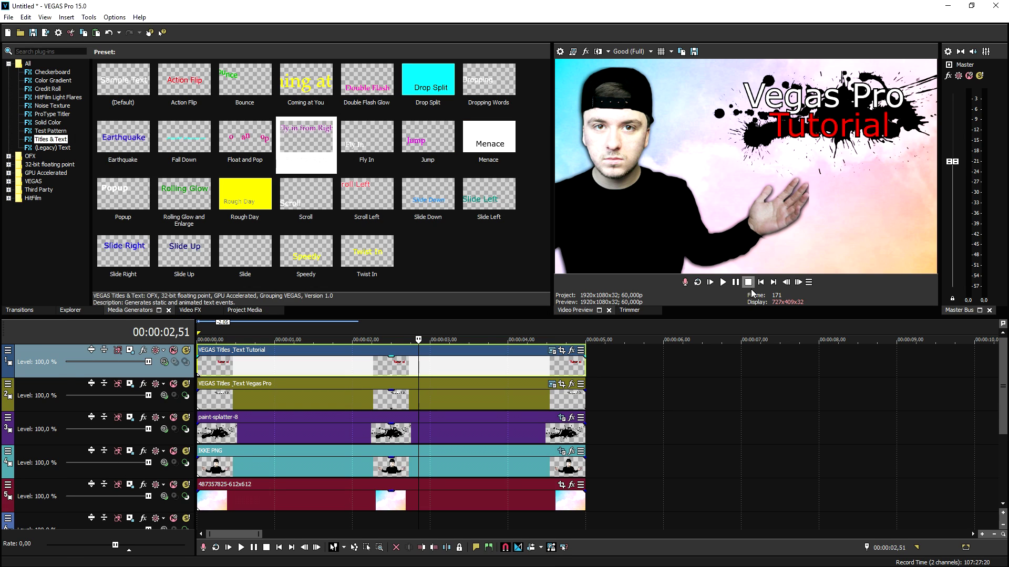
# Add a pan/crop keyframe at 00:00:05,00 to the Vegas Pro title with X Center about 899,3, and preview the intro
pyautogui.click(773, 282)
pyautogui.click(760, 282)
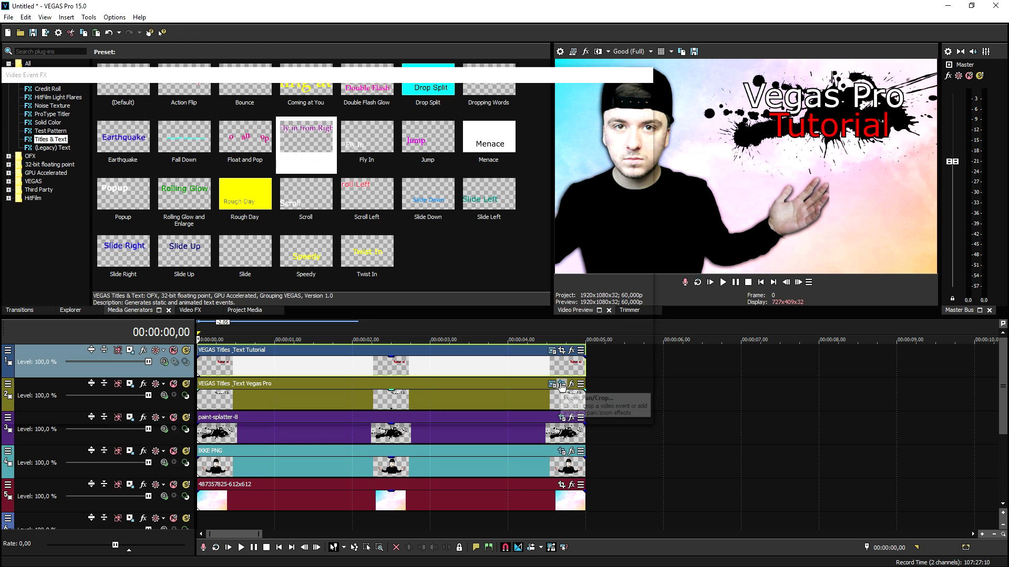
pyautogui.click(518, 264)
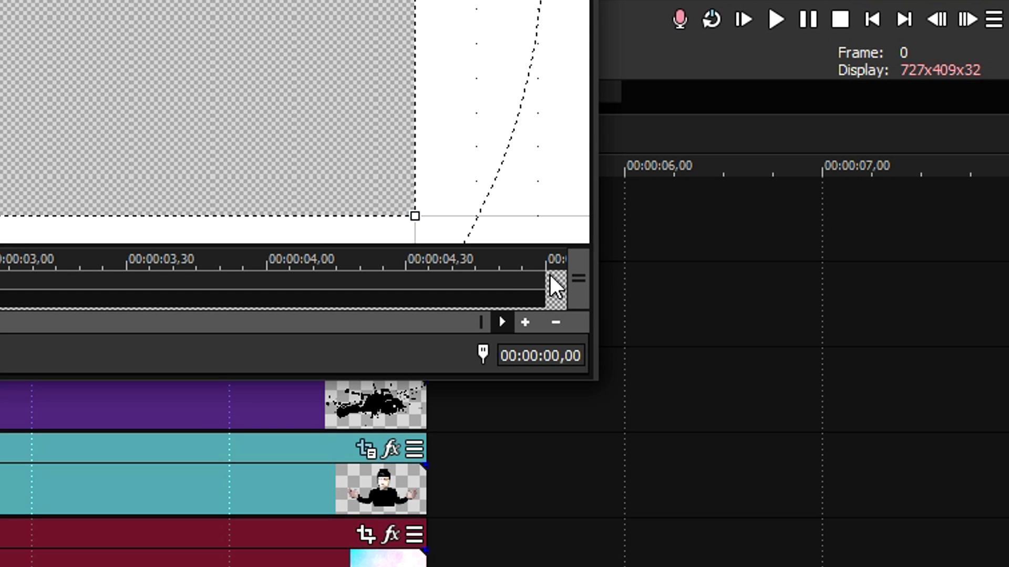
pyautogui.click(597, 384)
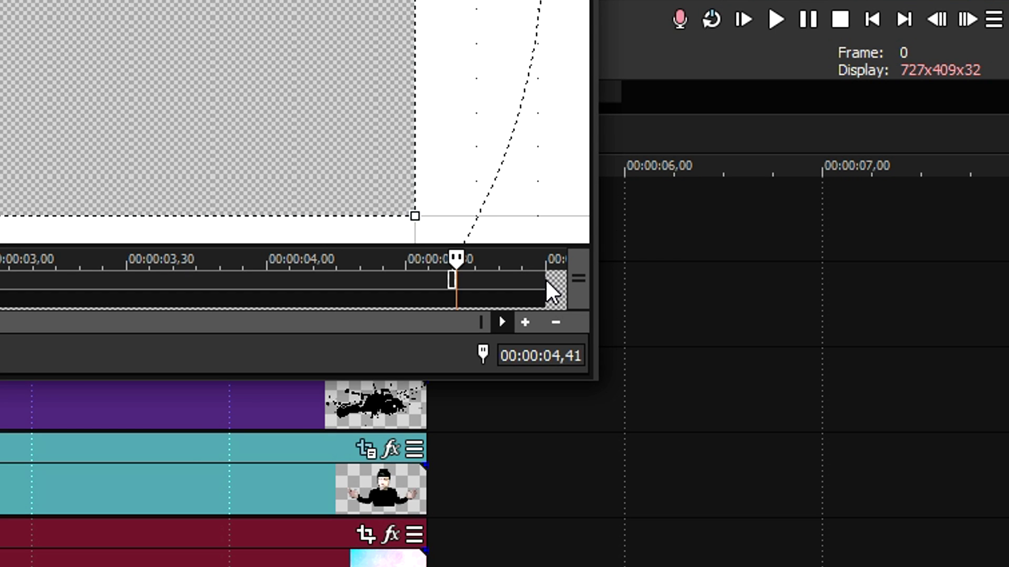
pyautogui.click(546, 281)
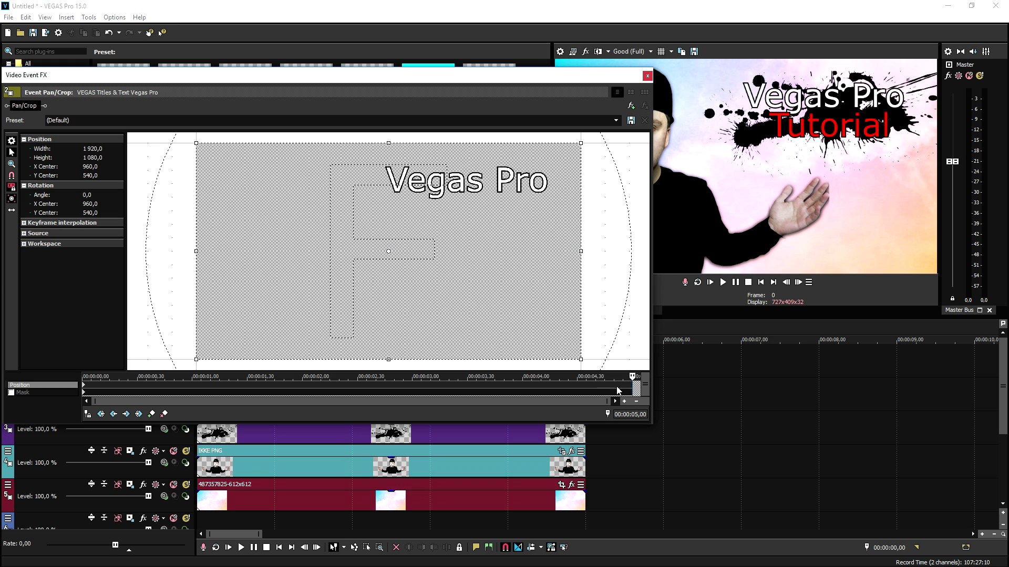
pyautogui.scroll(-1, 512, 241)
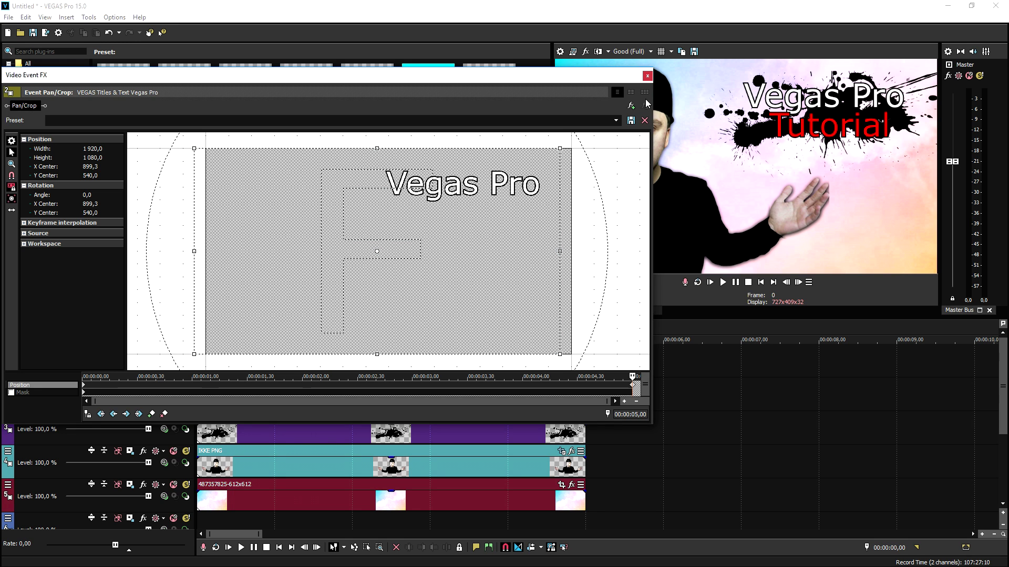
pyautogui.click(648, 75)
pyautogui.click(723, 282)
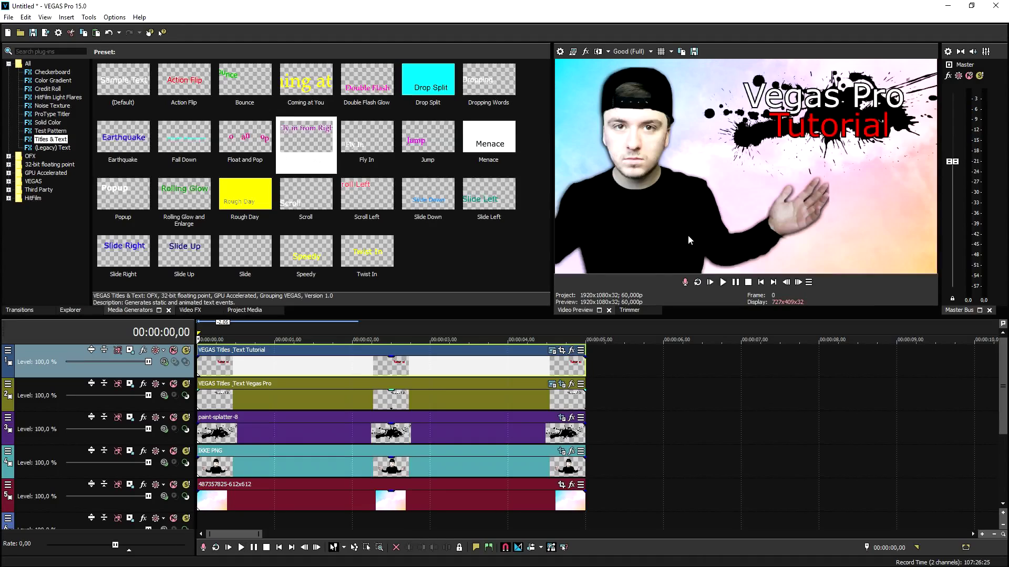
pyautogui.press('space')
# Add a pan/crop keyframe at 00:00:05,00 to the Tutorial title with X Center about 828,9
pyautogui.click(571, 350)
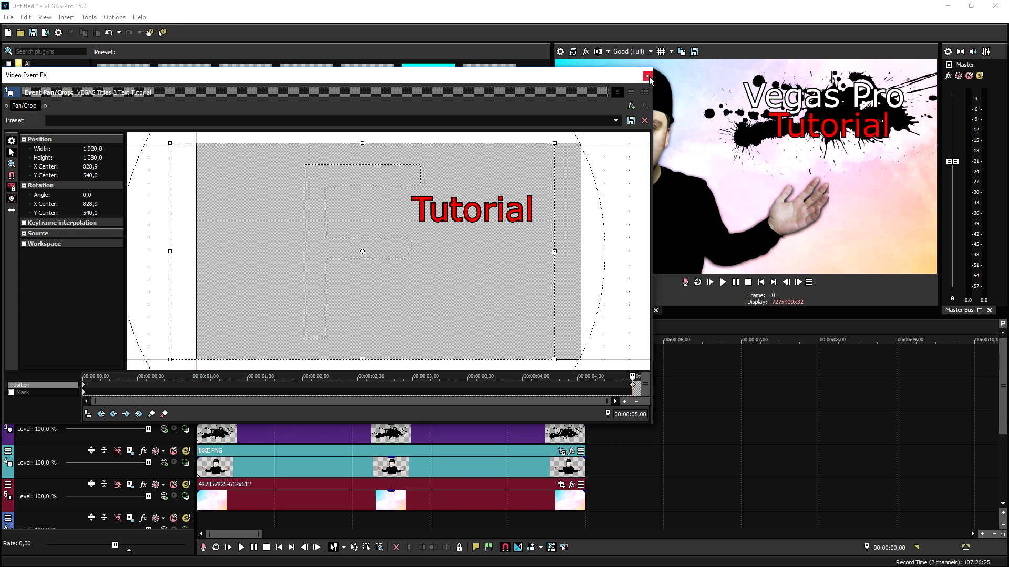
pyautogui.click(648, 73)
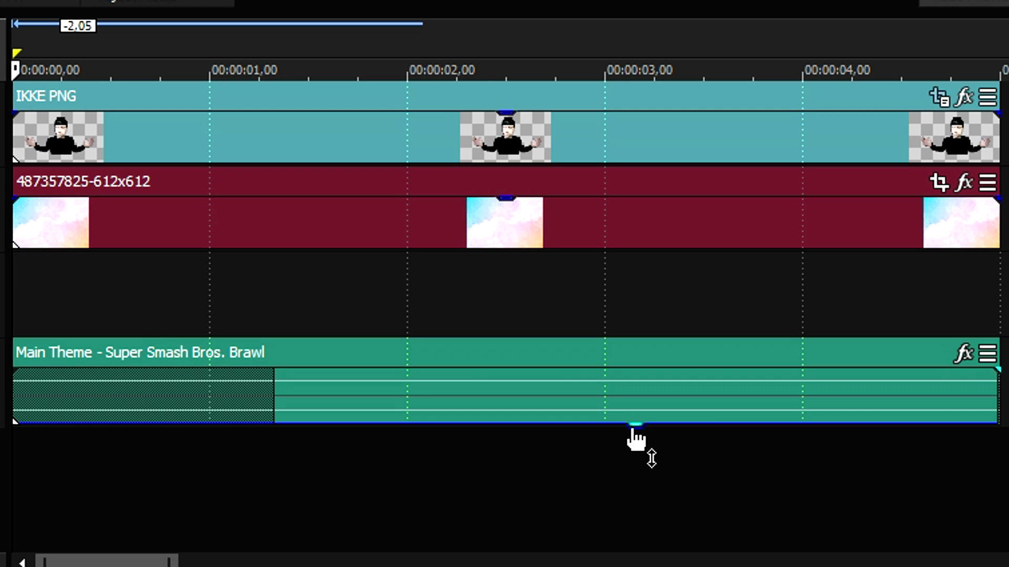
# Increase the Vegas Pro title's rightward drift in its end pan/crop keyframe, and check the frame at 00:00:03,56
pyautogui.moveTo(637, 435); pyautogui.dragTo(625, 379)
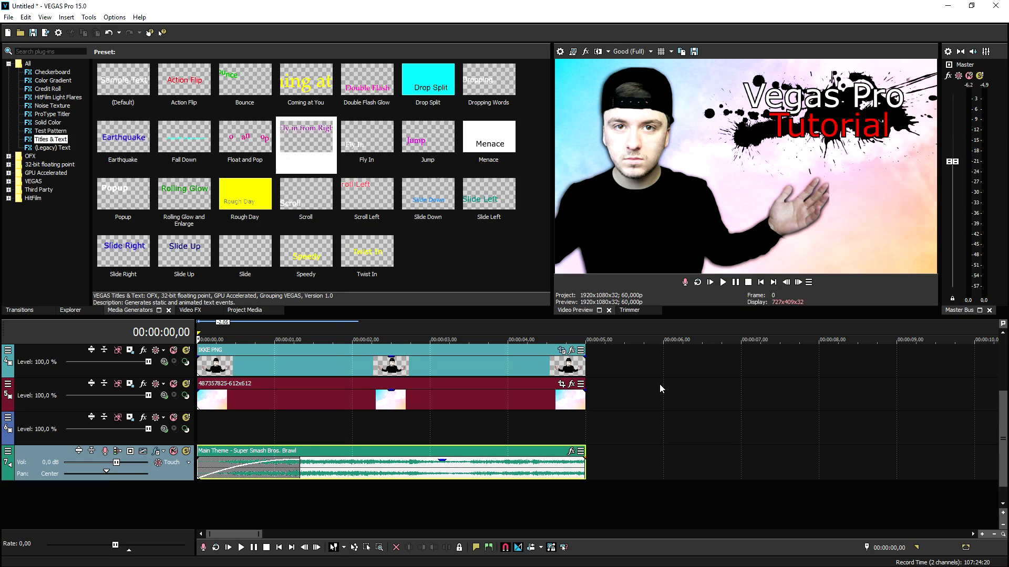
pyautogui.click(660, 388)
pyautogui.click(503, 367)
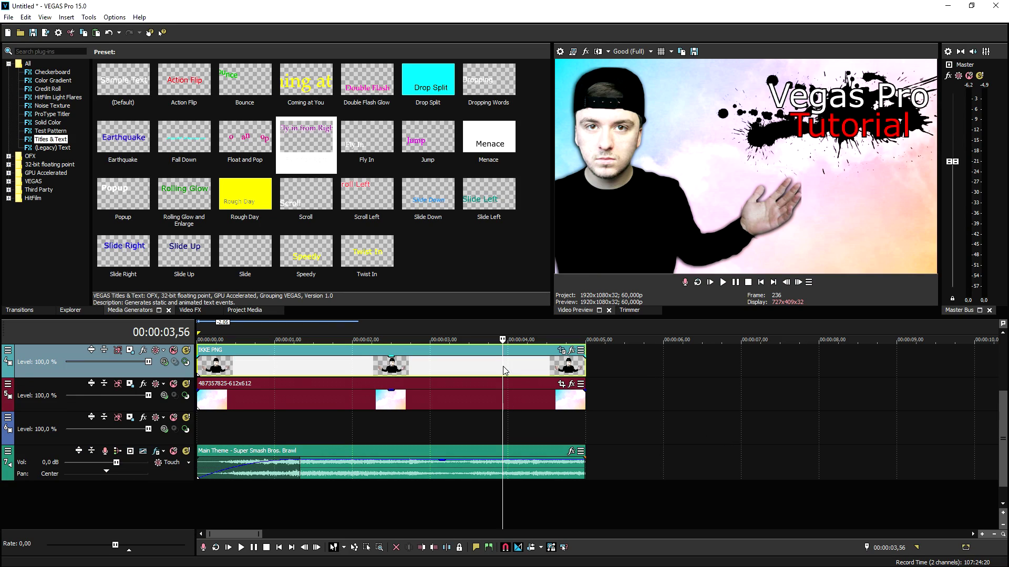